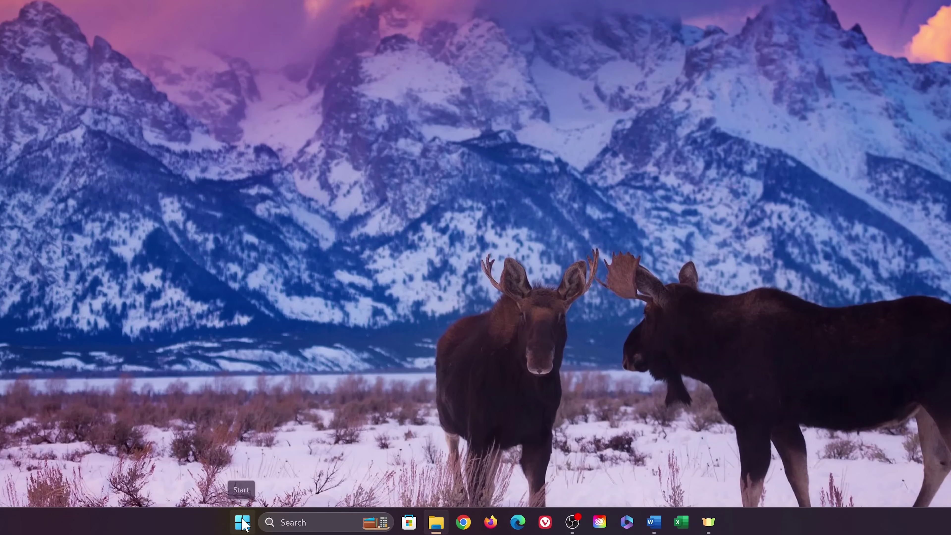
Open Task Manager from the taskbar and show its Startup apps list.
left_click(288, 522)
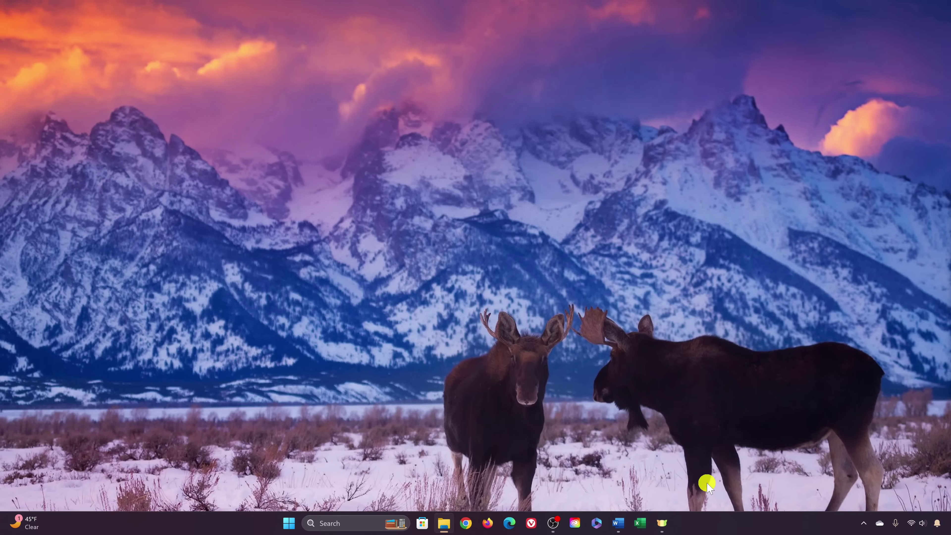
right_click(711, 521)
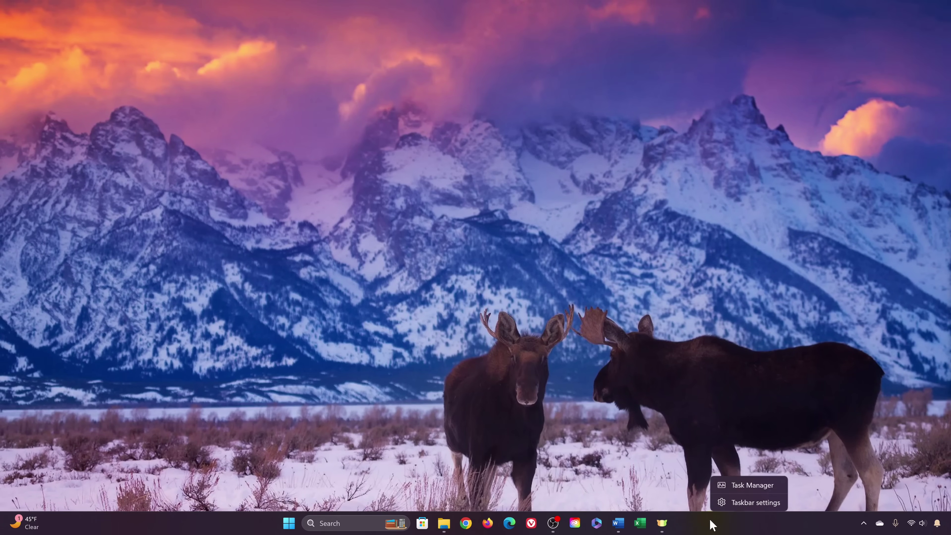
left_click(745, 488)
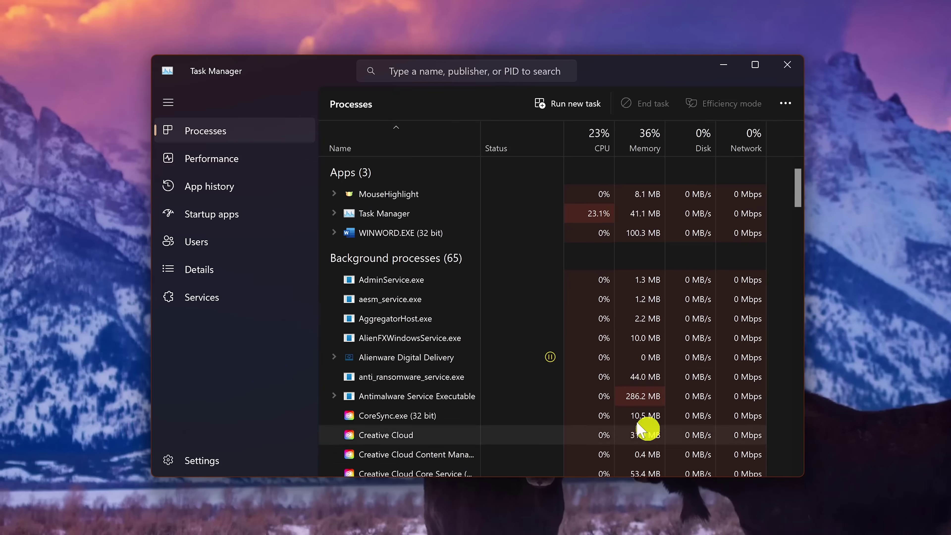
left_click(237, 219)
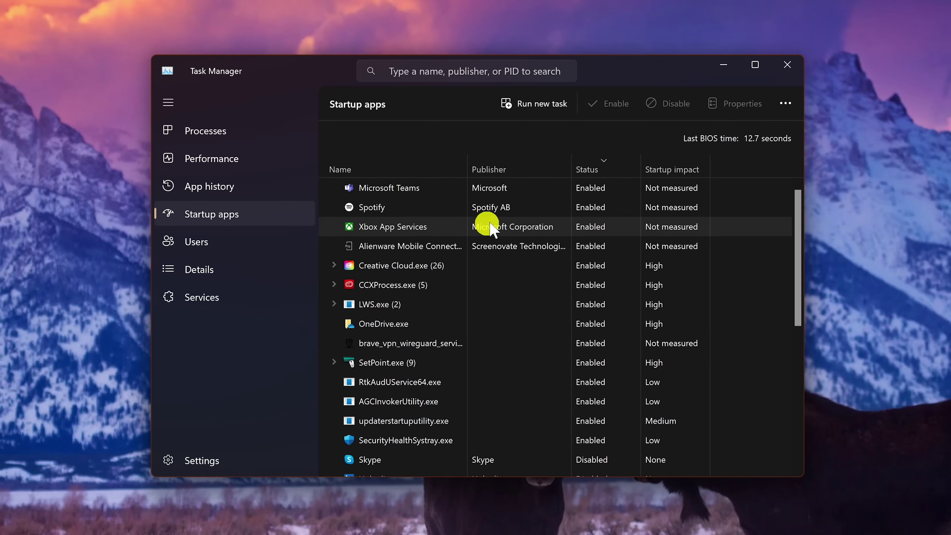
scroll(598, 210, "down", 3)
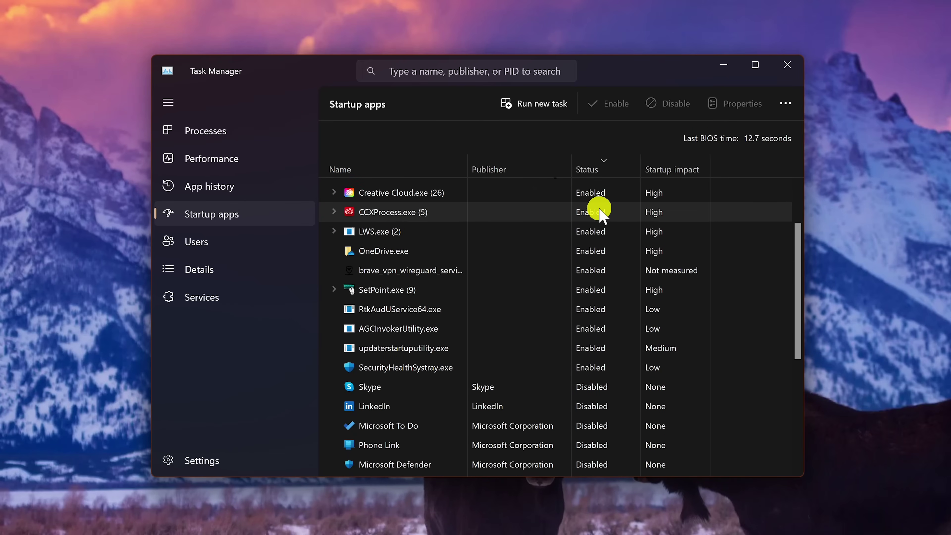
scroll(600, 210, "up", 3)
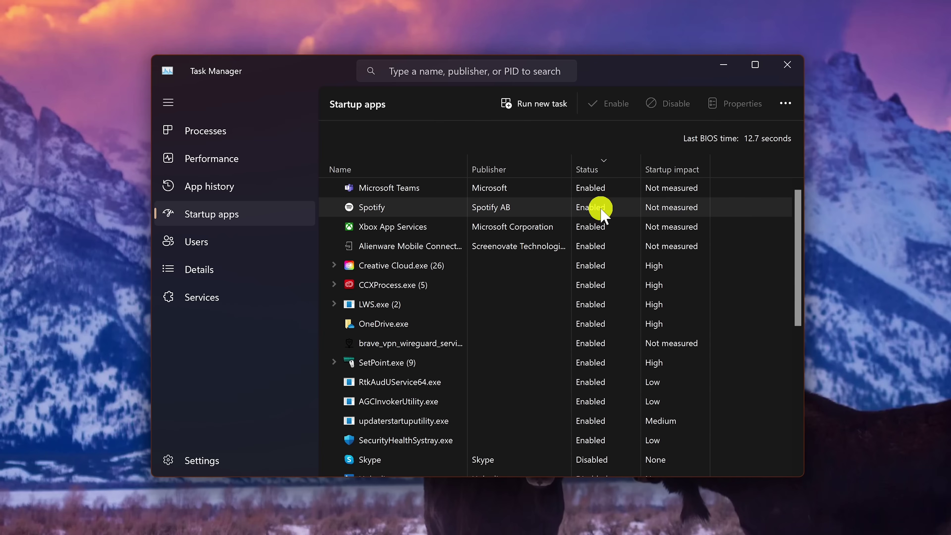
Disable Microsoft Teams, Spotify and Xbox App Services as startup apps.
left_click(431, 187)
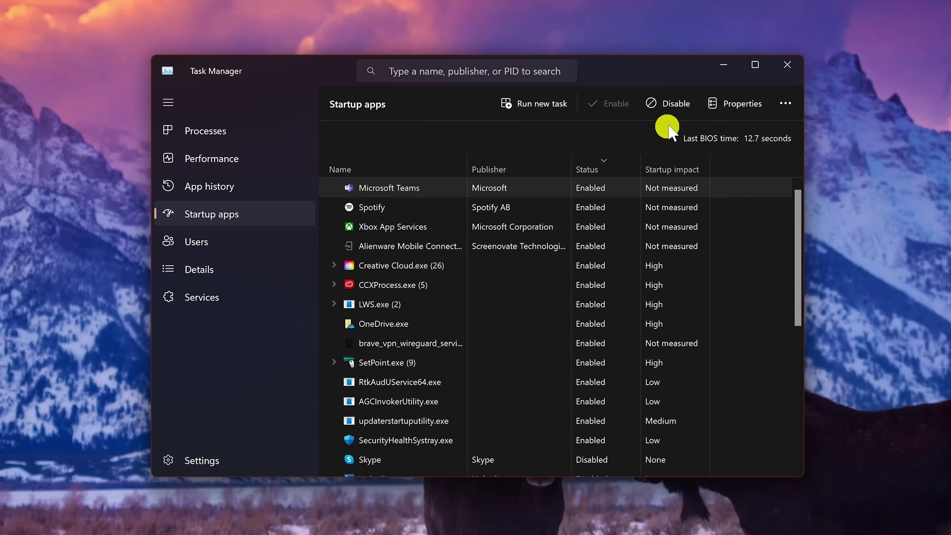
left_click(673, 108)
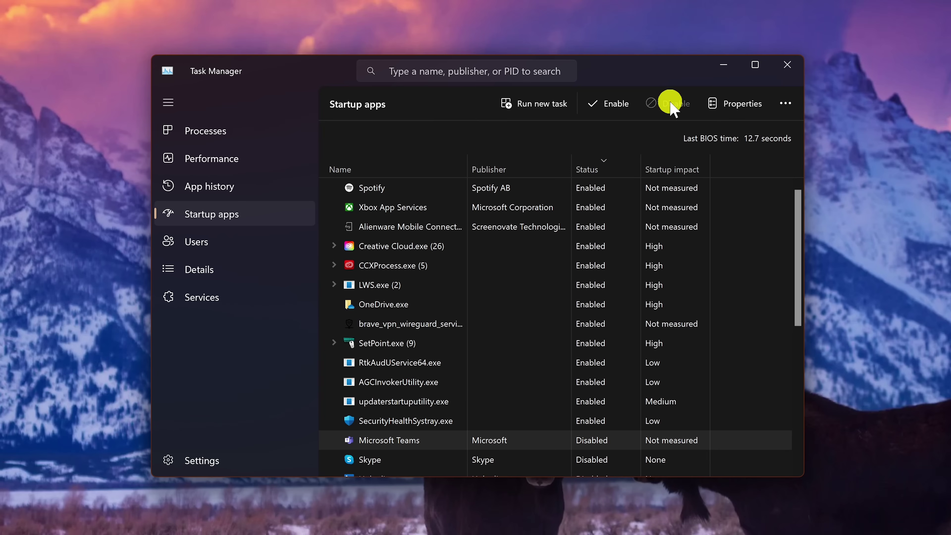
left_click(431, 187)
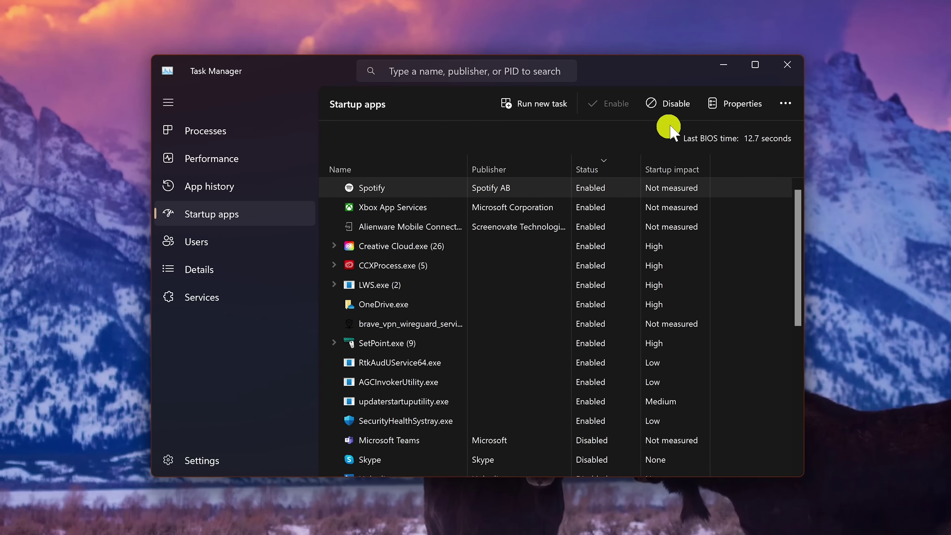
left_click(673, 109)
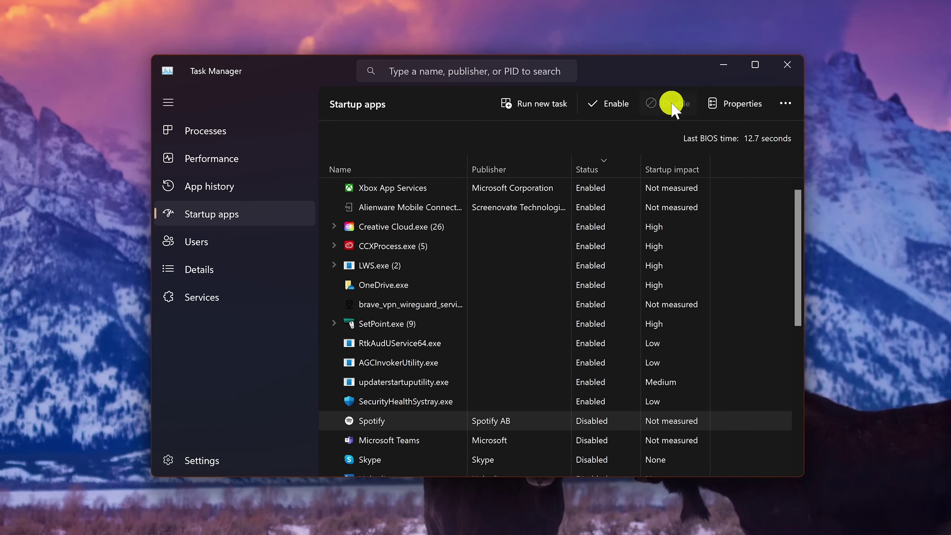
left_click(441, 189)
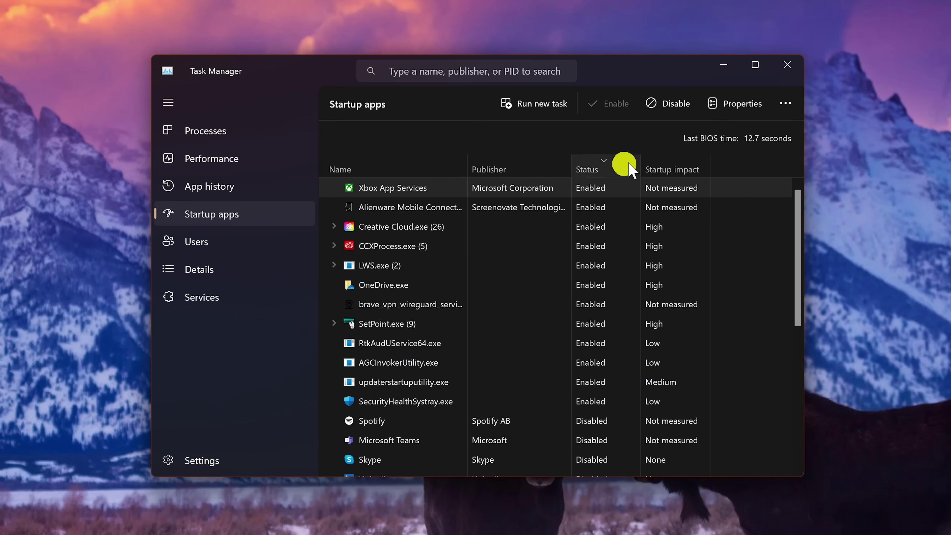
left_click(674, 105)
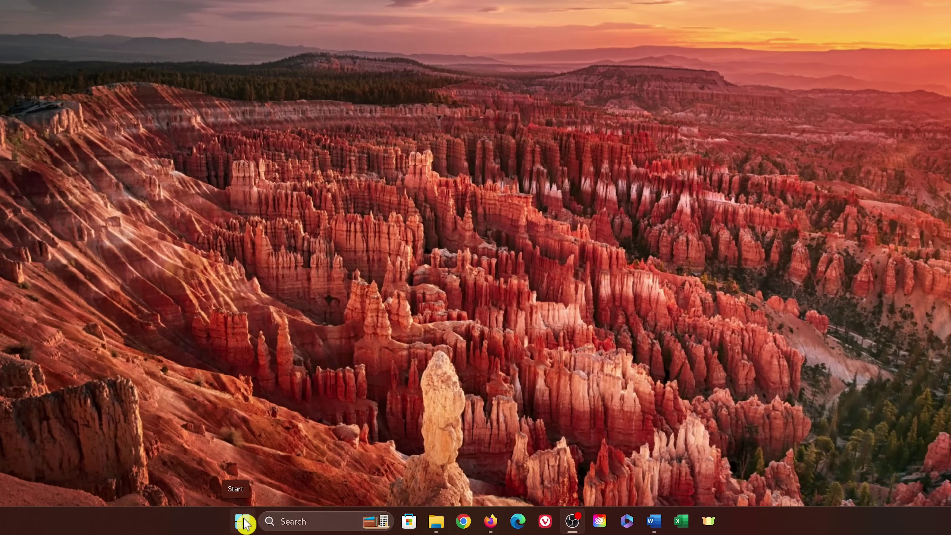
Open Settings > Apps > Installed apps and scroll down to the EA app.
right_click(244, 522)
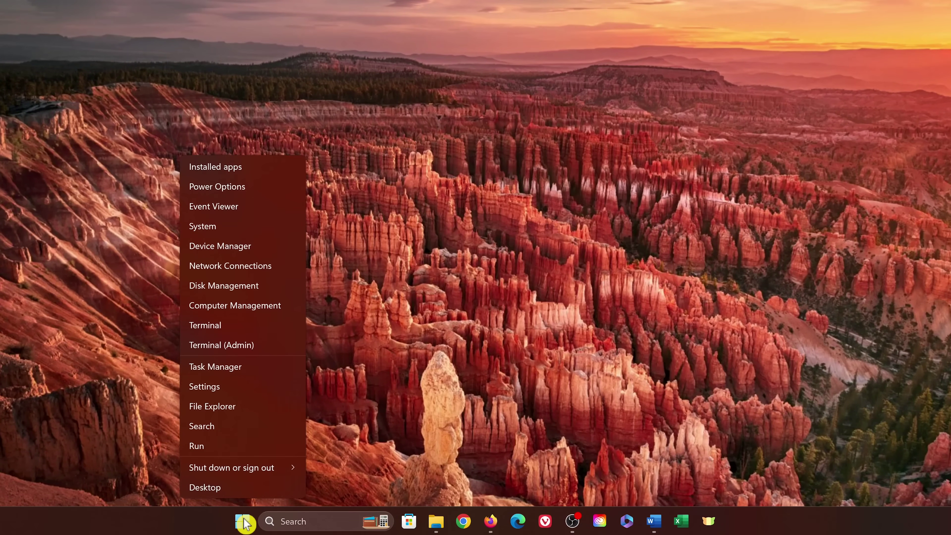
left_click(251, 390)
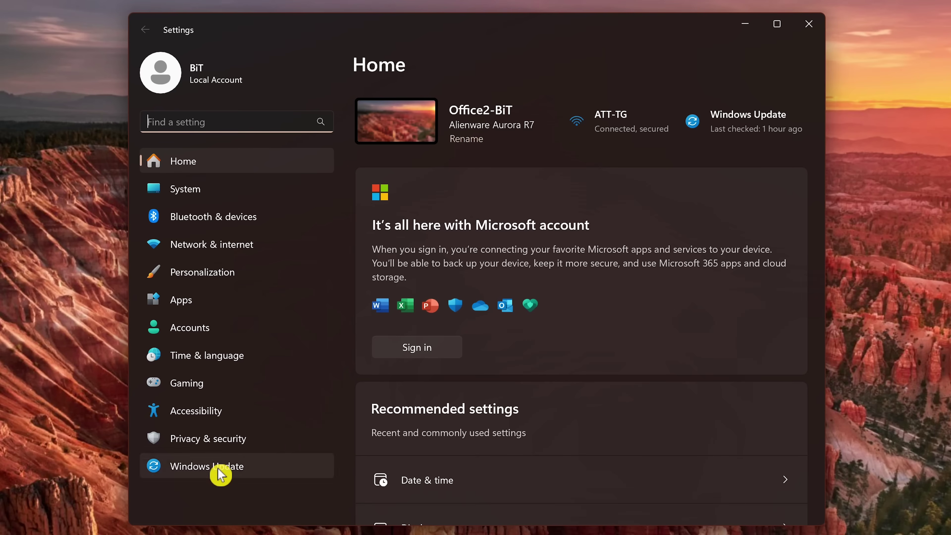
left_click(223, 309)
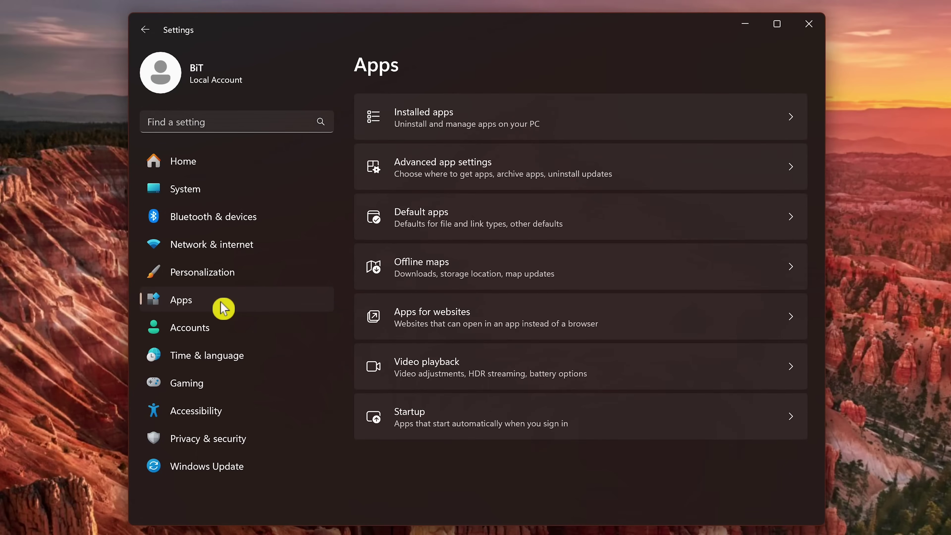
left_click(574, 123)
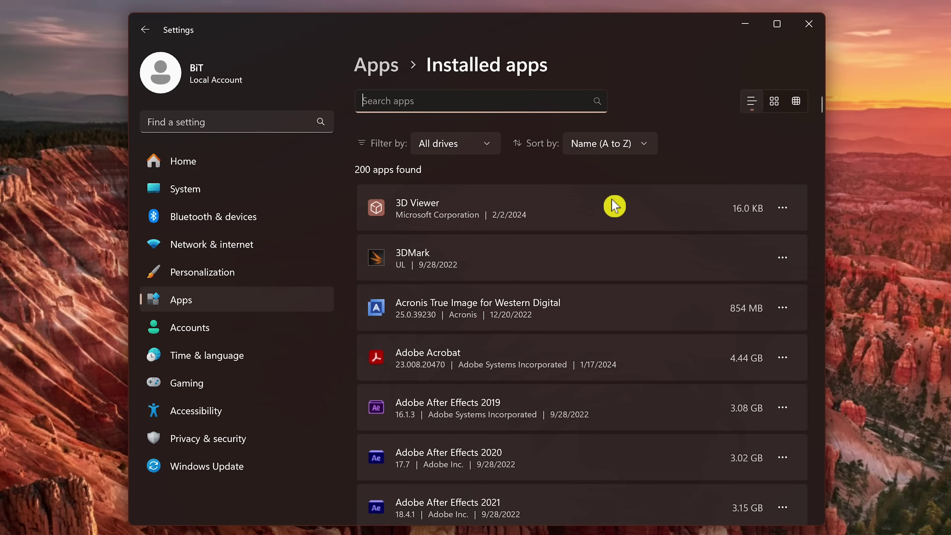
scroll(614, 206, "down", 10)
scroll(614, 206, "down", 20)
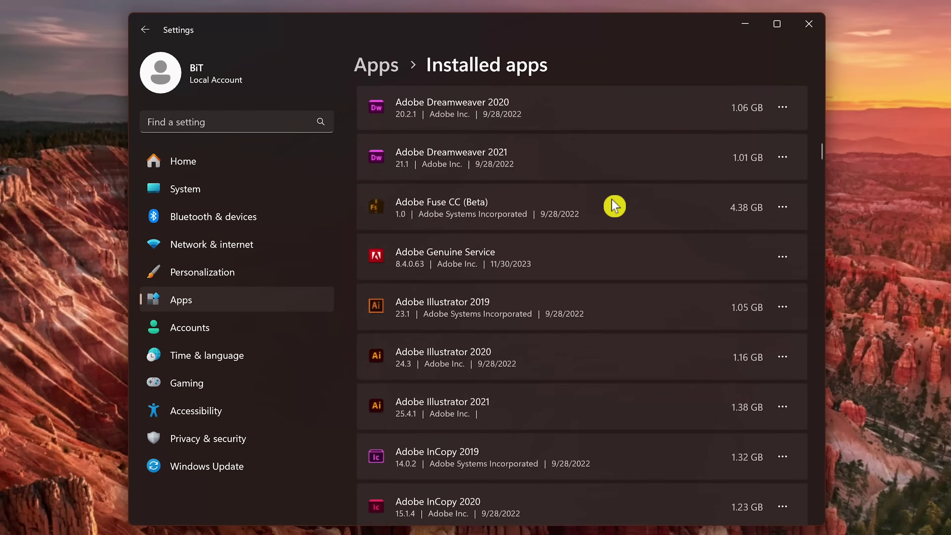
scroll(617, 213, "down", 15)
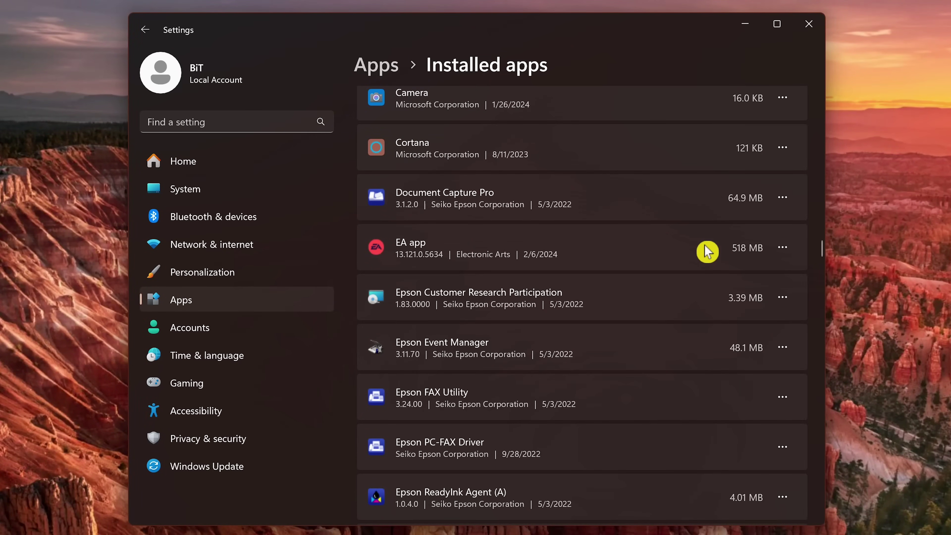
Uninstall the EA app and confirm the removal.
left_click(784, 248)
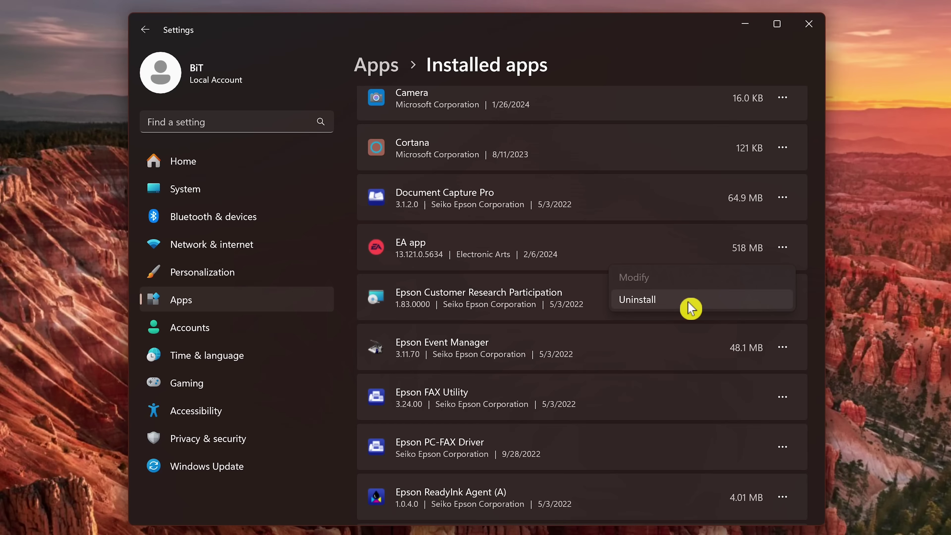
left_click(690, 308)
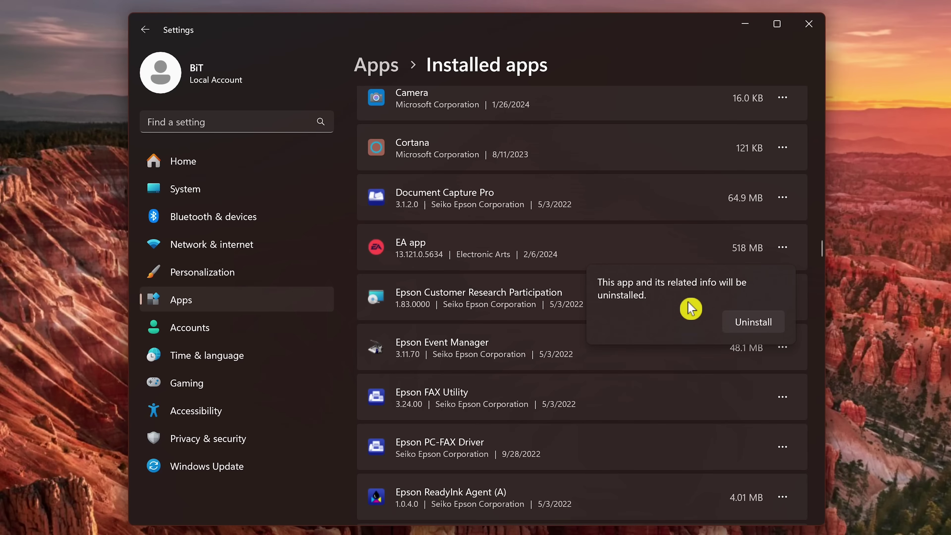
left_click(755, 325)
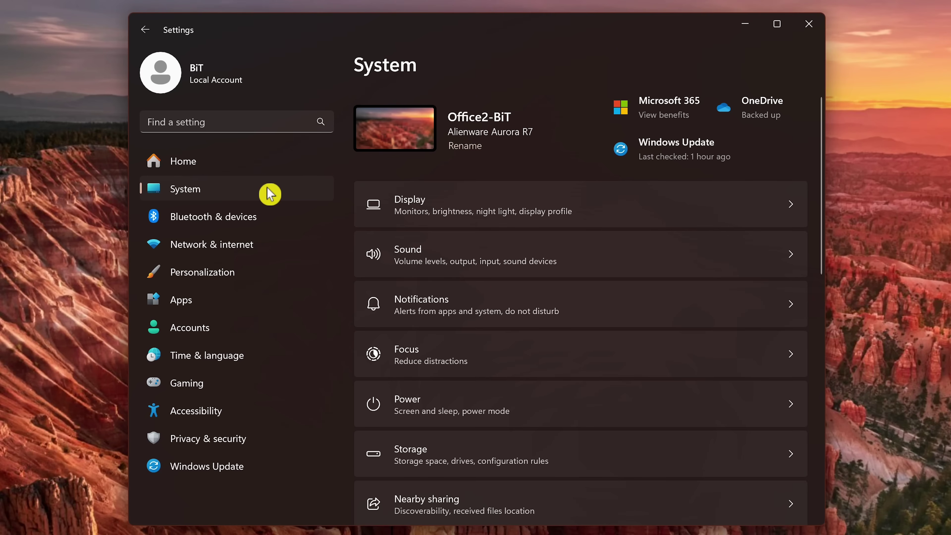
Delete the 304 MB of temporary files on the C: drive, including the Recycle Bin.
left_click(508, 457)
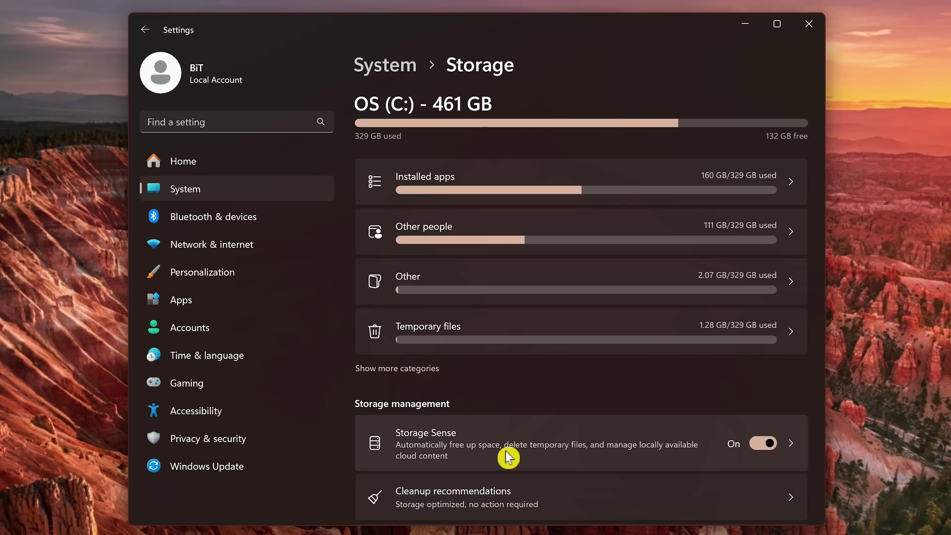
left_click(543, 330)
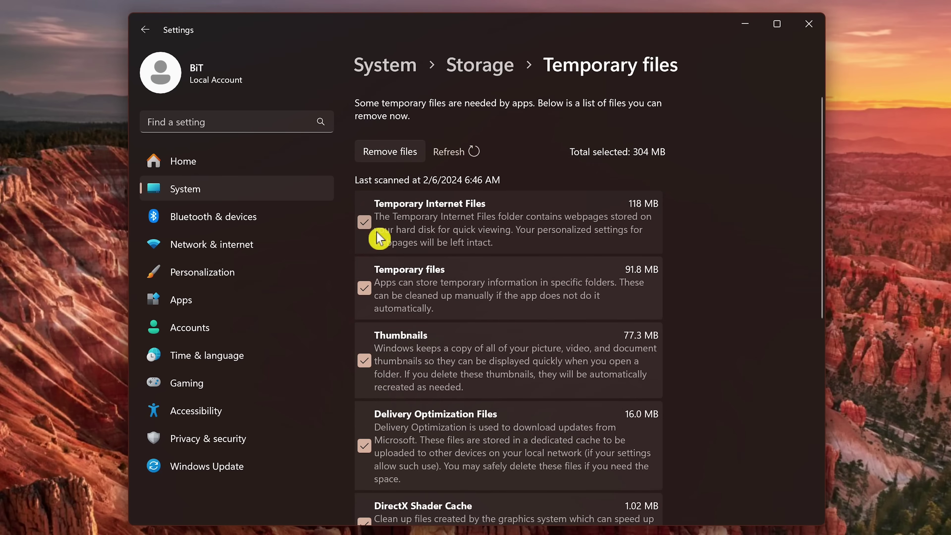
scroll(378, 238, "down", 8)
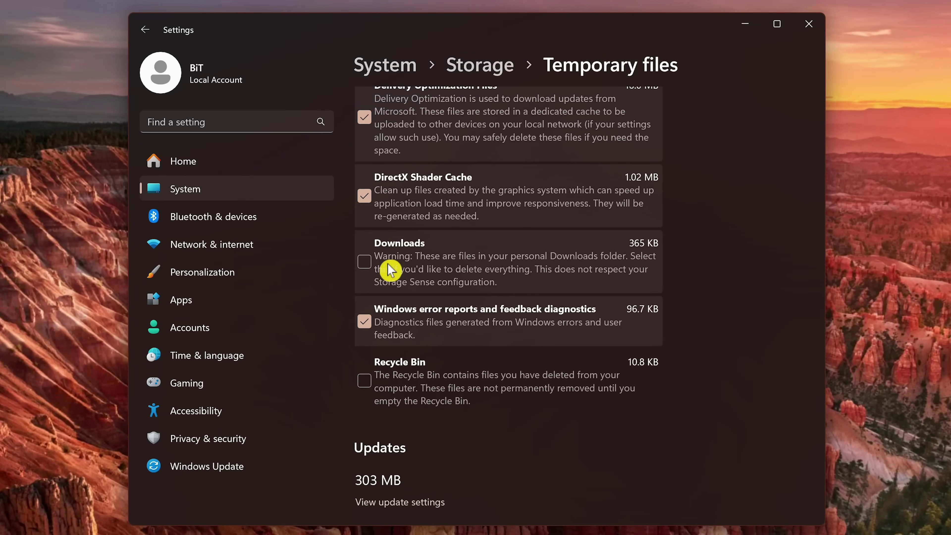
left_click(364, 381)
scroll(366, 386, "up", 8)
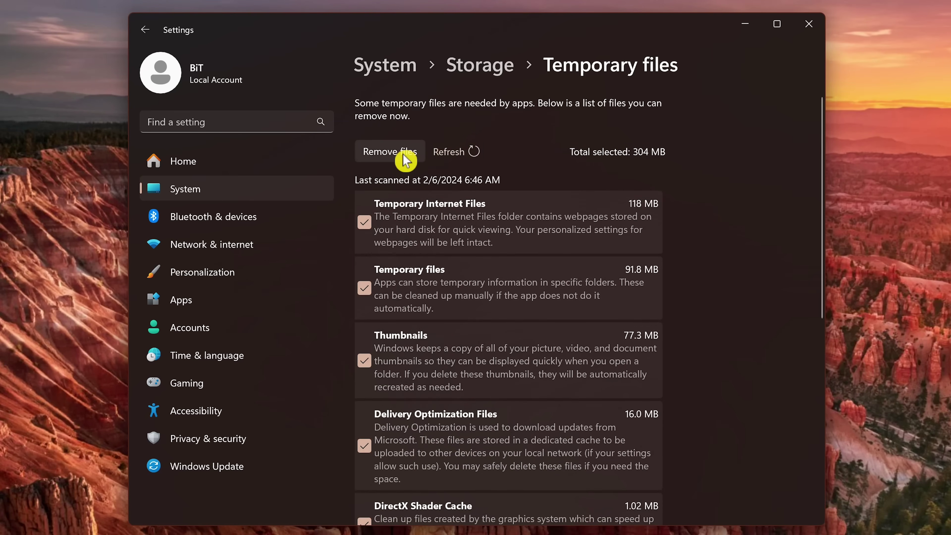
left_click(404, 154)
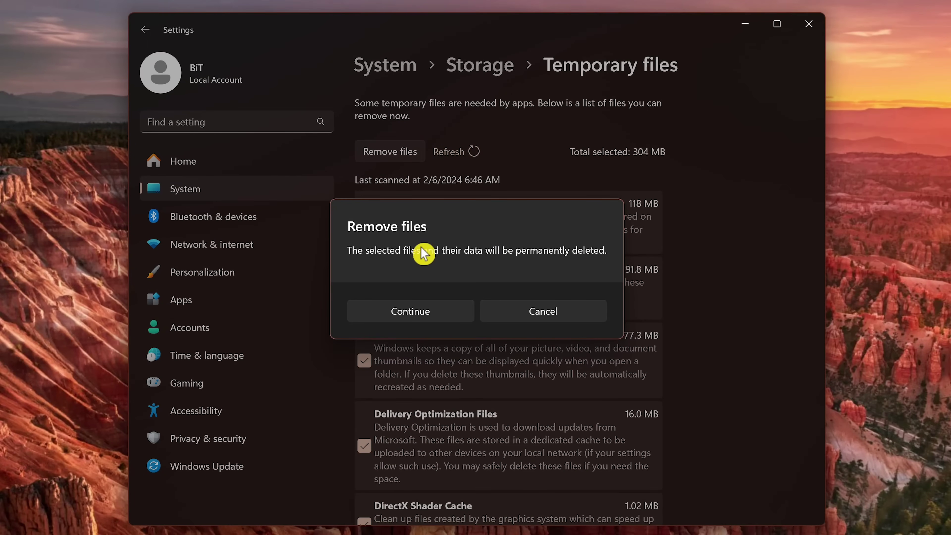
left_click(424, 315)
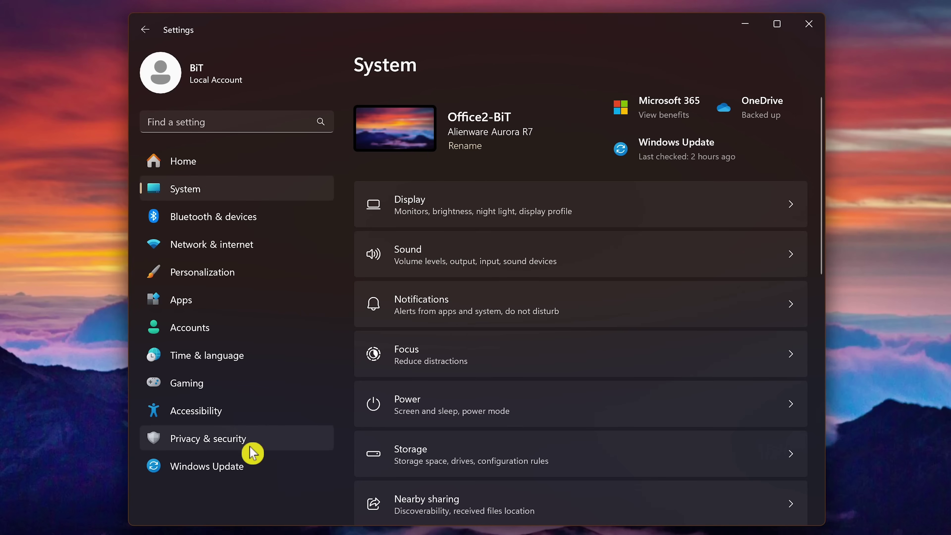
Tick the Alienware firmware, BenQ LCD and Intel software component optional driver updates.
left_click(254, 471)
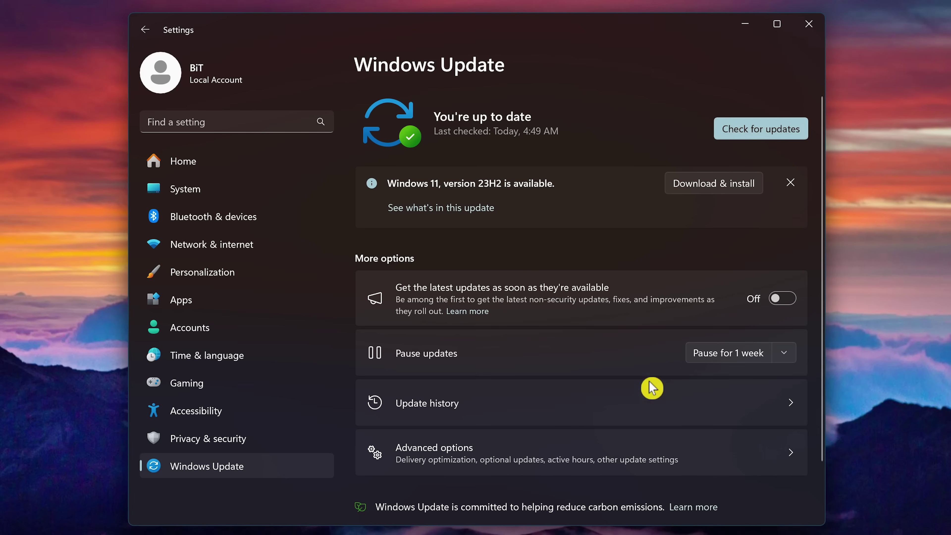
left_click(646, 449)
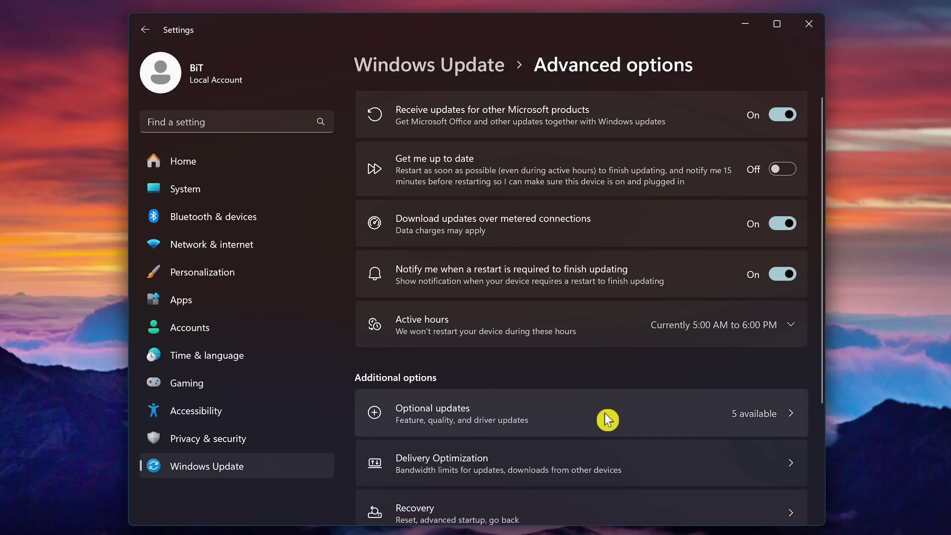
left_click(607, 420)
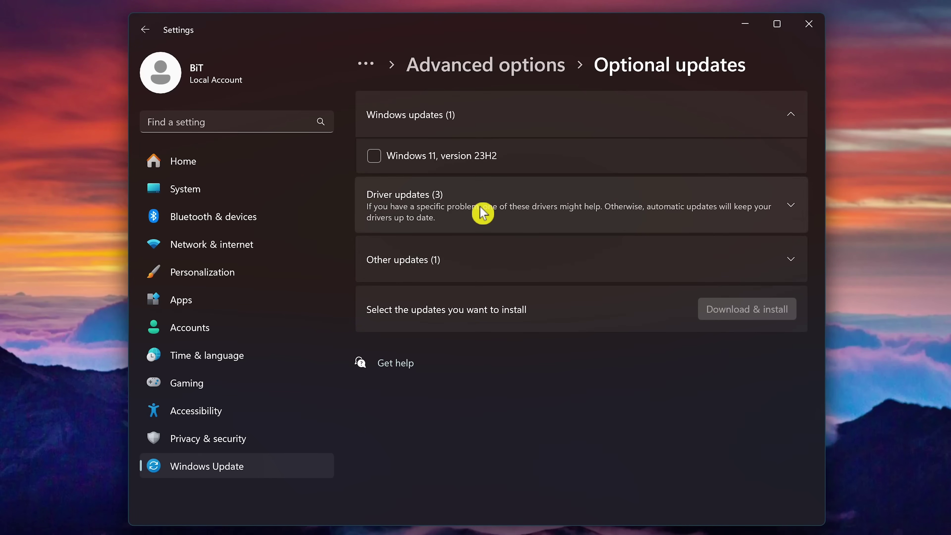
left_click(483, 213)
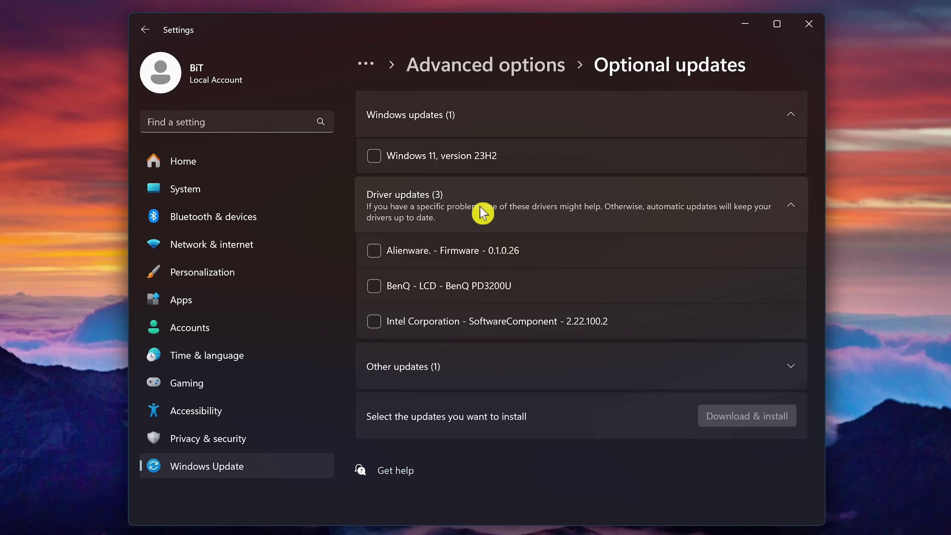
left_click(379, 253)
left_click(378, 296)
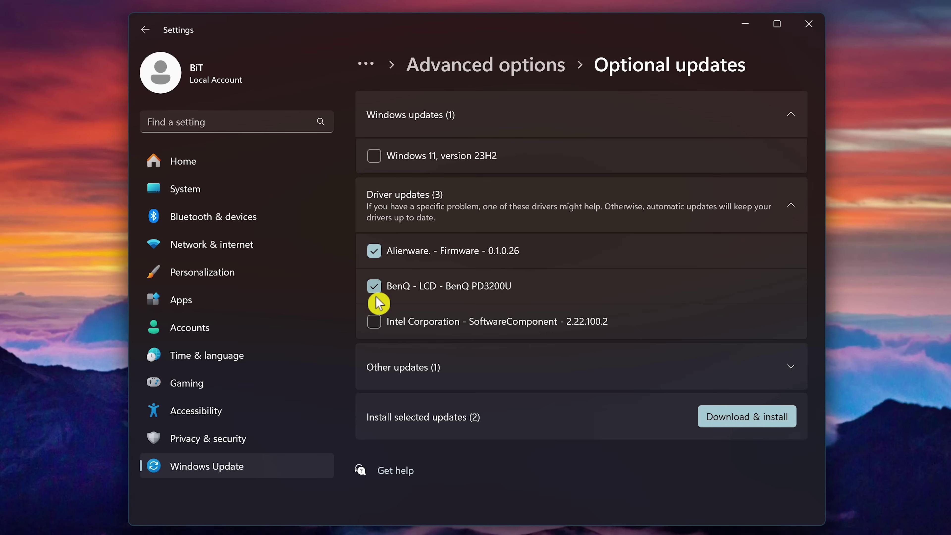
left_click(379, 326)
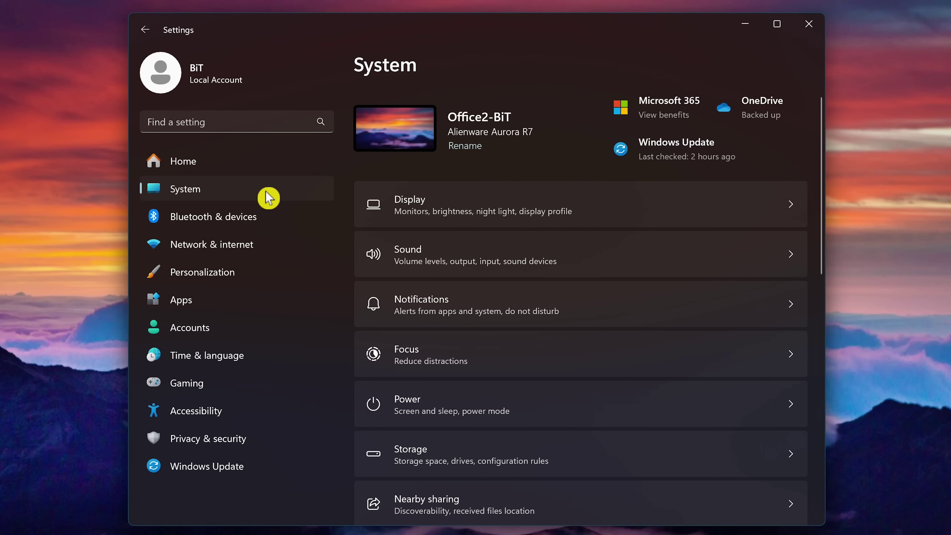
Scroll down the System settings and open the Recovery page.
scroll(625, 286, "down", 10)
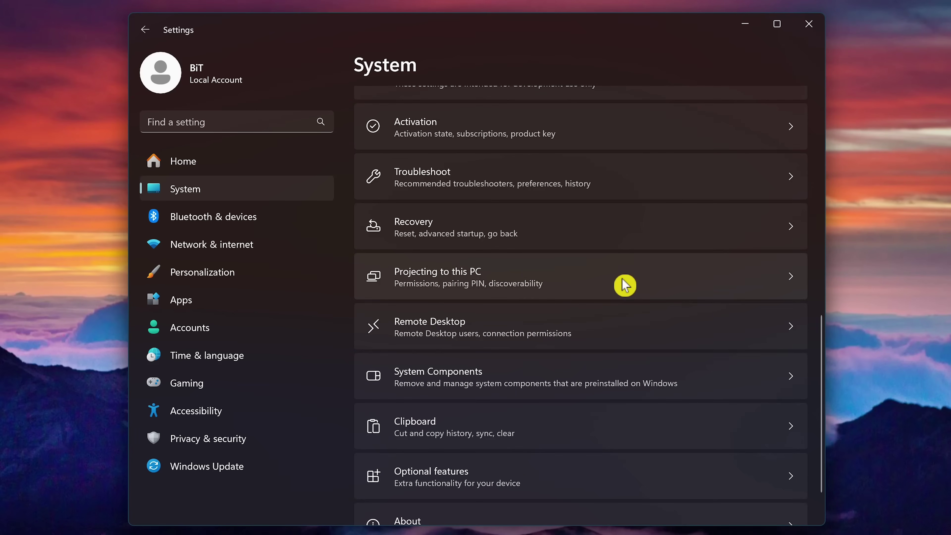
left_click(593, 227)
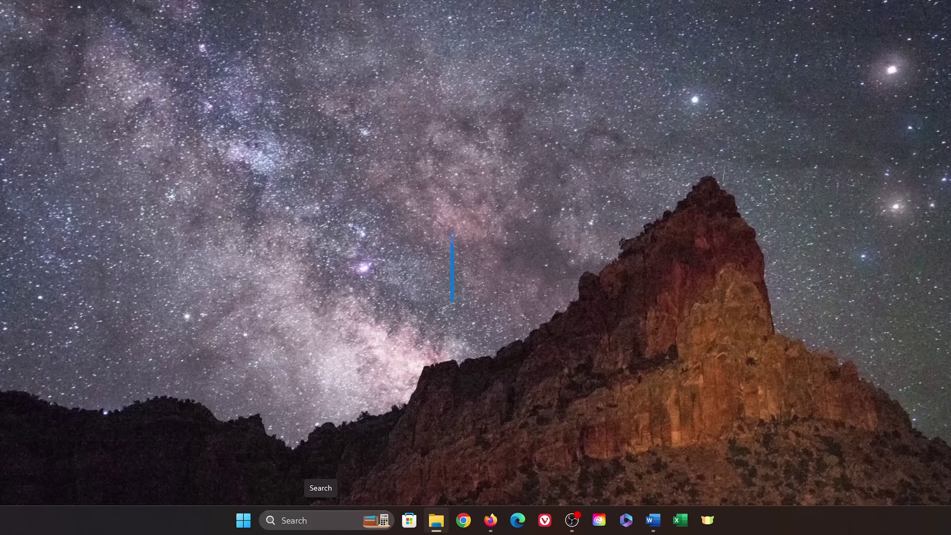
Search 'power plan', activate High performance, and open its advanced power settings.
left_click(352, 528)
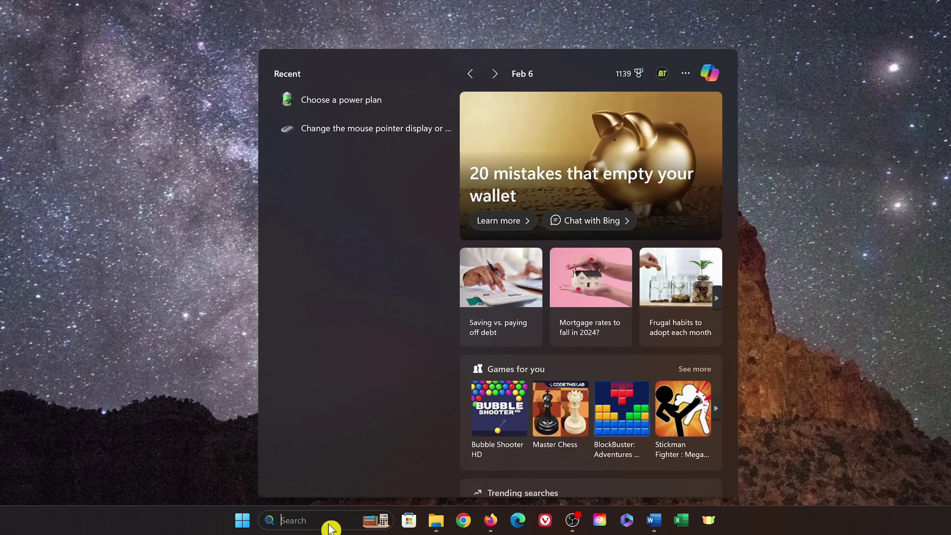
type("pow")
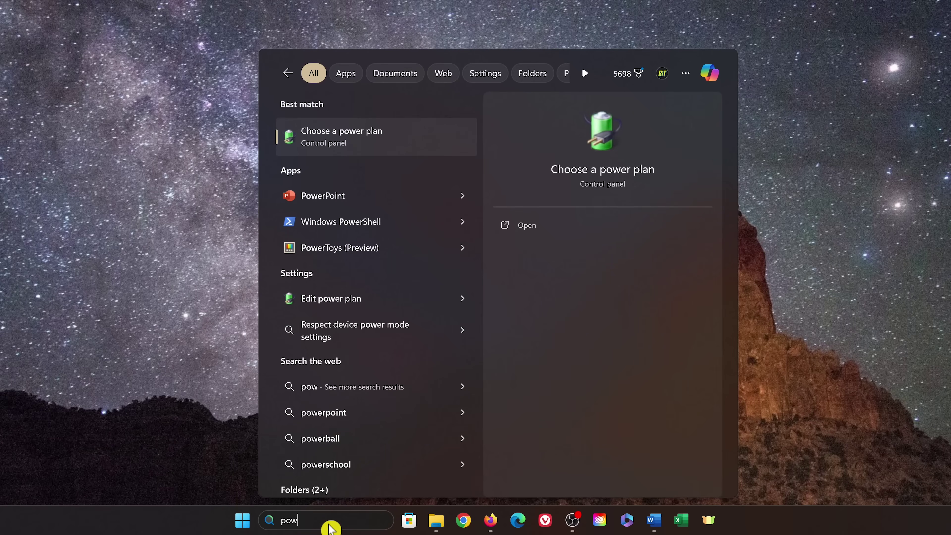
type("er plan")
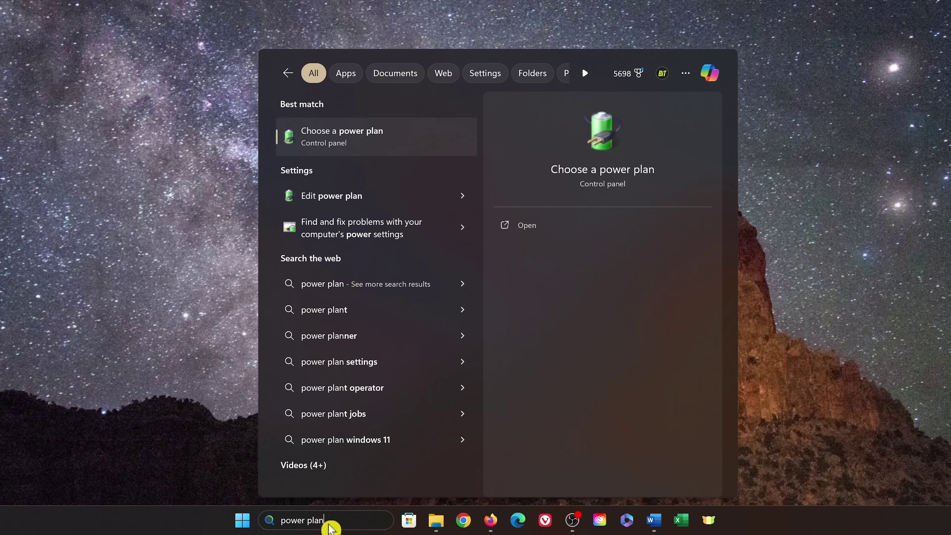
left_click(364, 147)
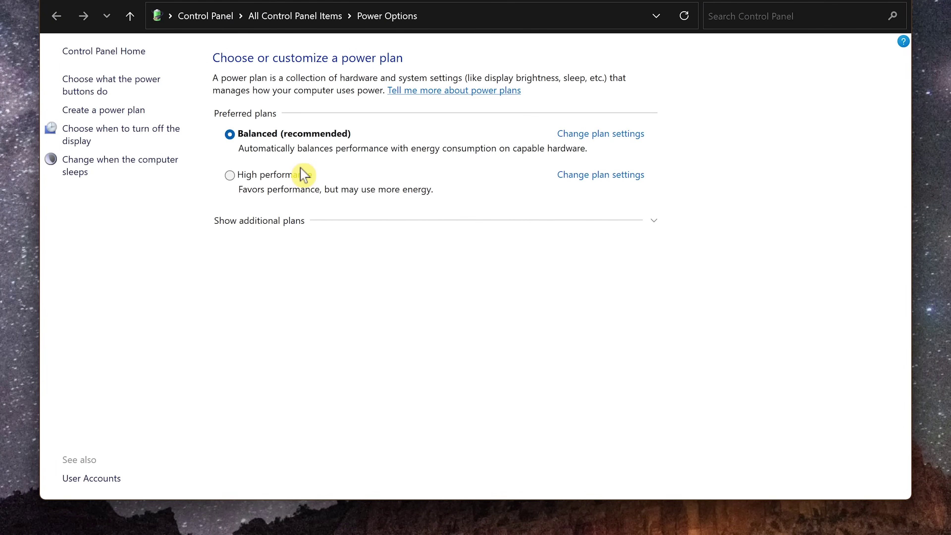
left_click(279, 225)
left_click(230, 136)
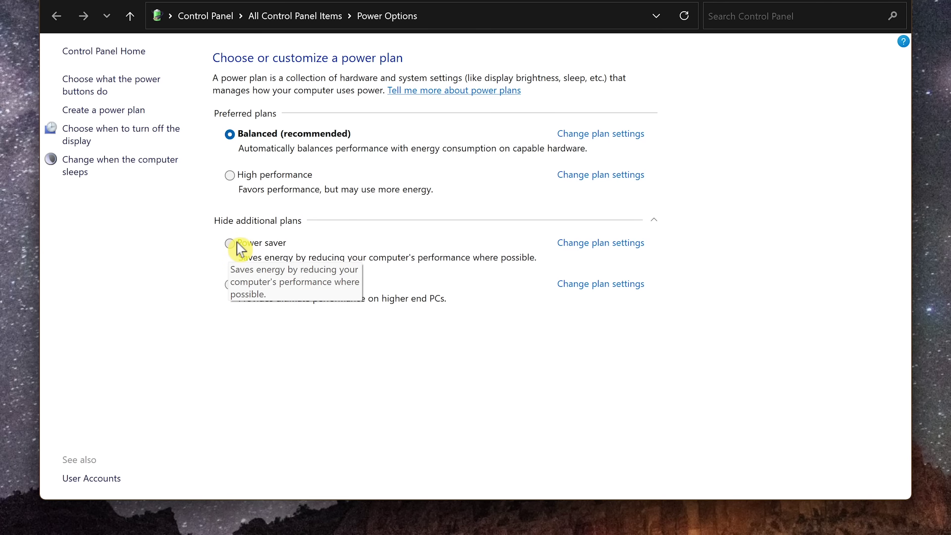
left_click(230, 175)
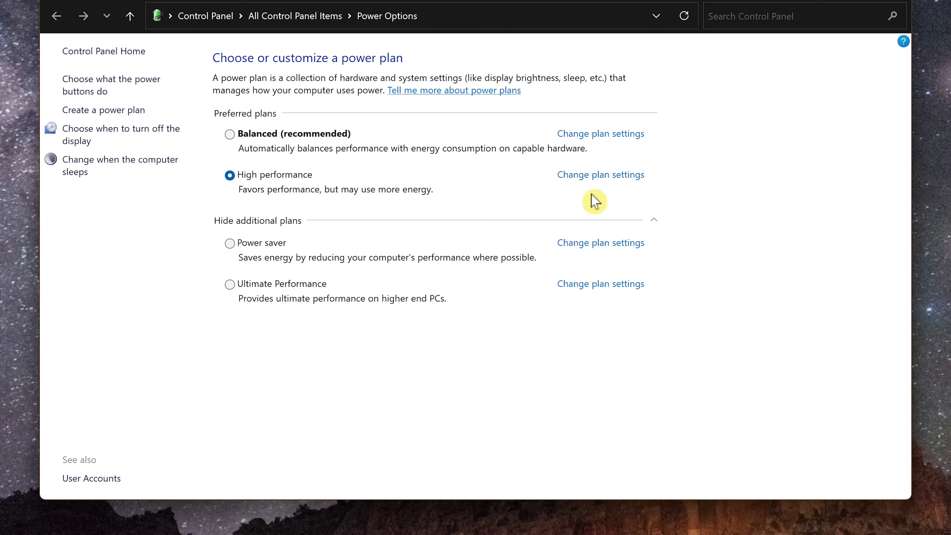
left_click(591, 185)
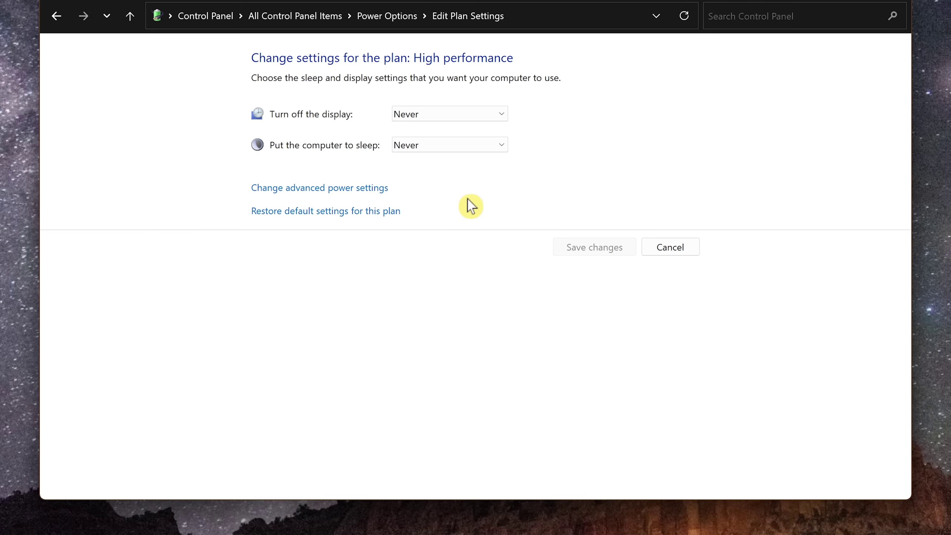
left_click(359, 190)
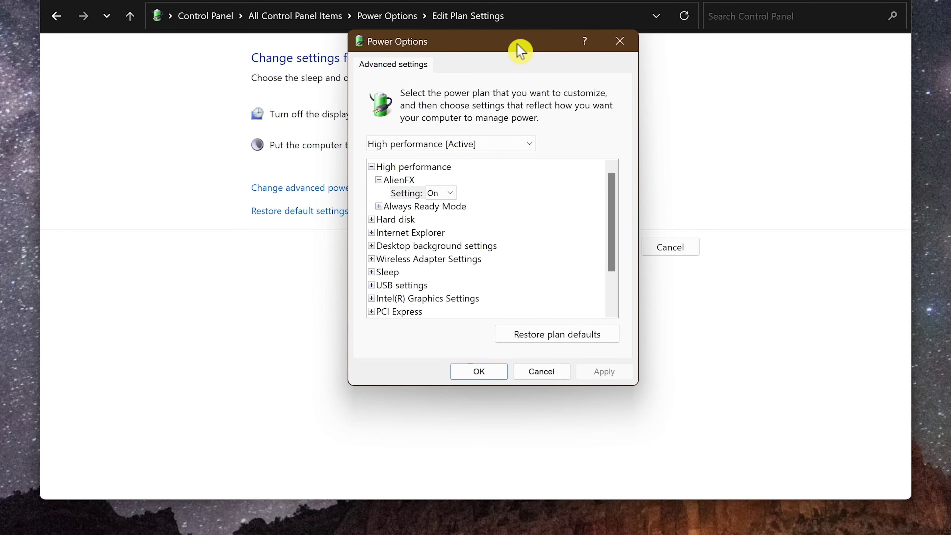
Confirm minimum and maximum processor state are 100% under Processor power management, then OK.
scroll(518, 212, "down", 2)
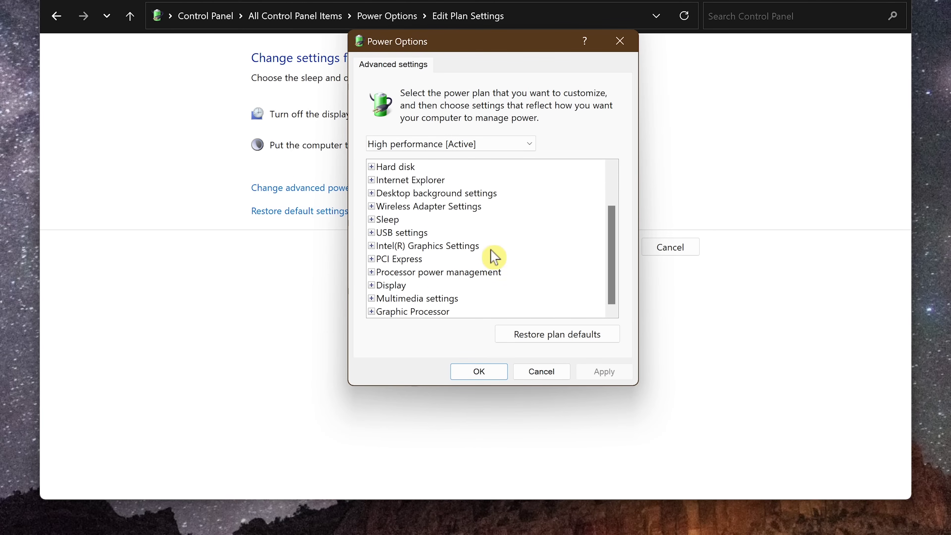
double_click(442, 276)
scroll(436, 266, "down", 1)
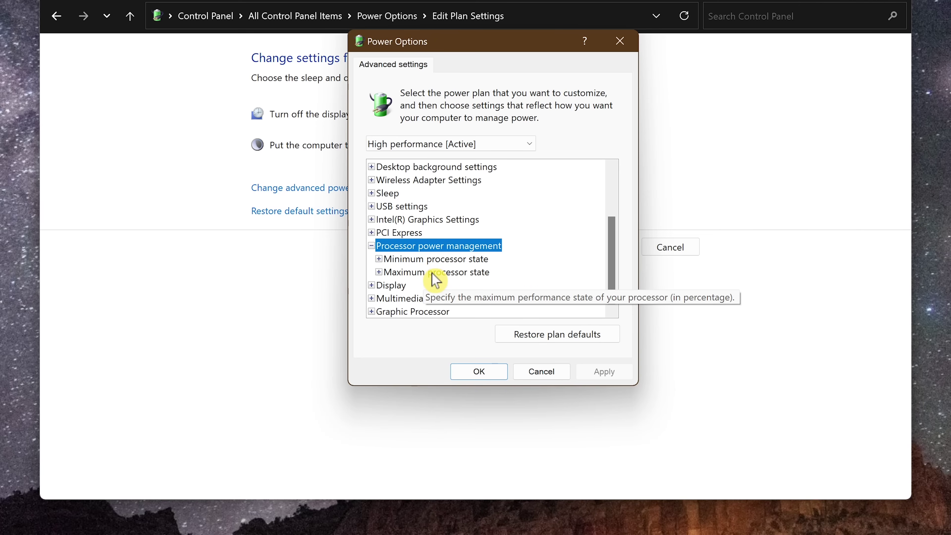
double_click(430, 263)
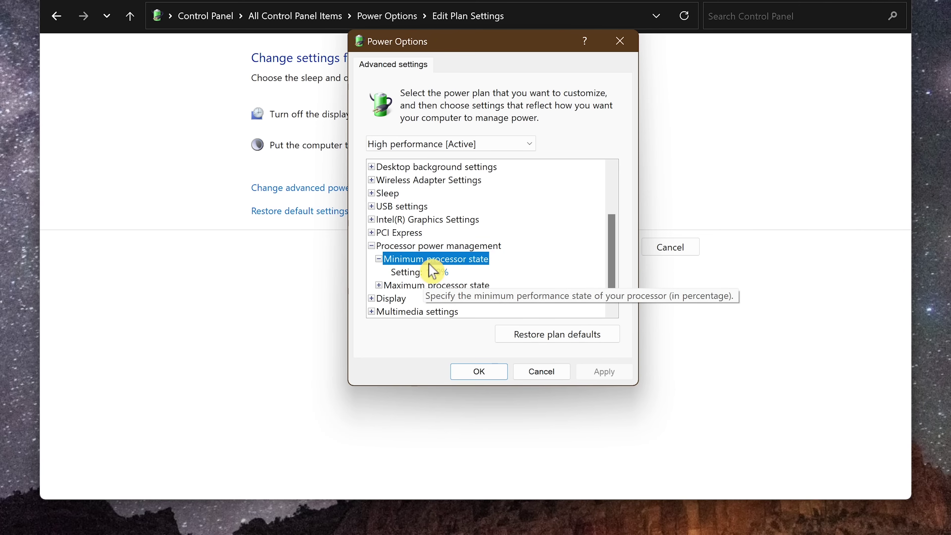
double_click(436, 289)
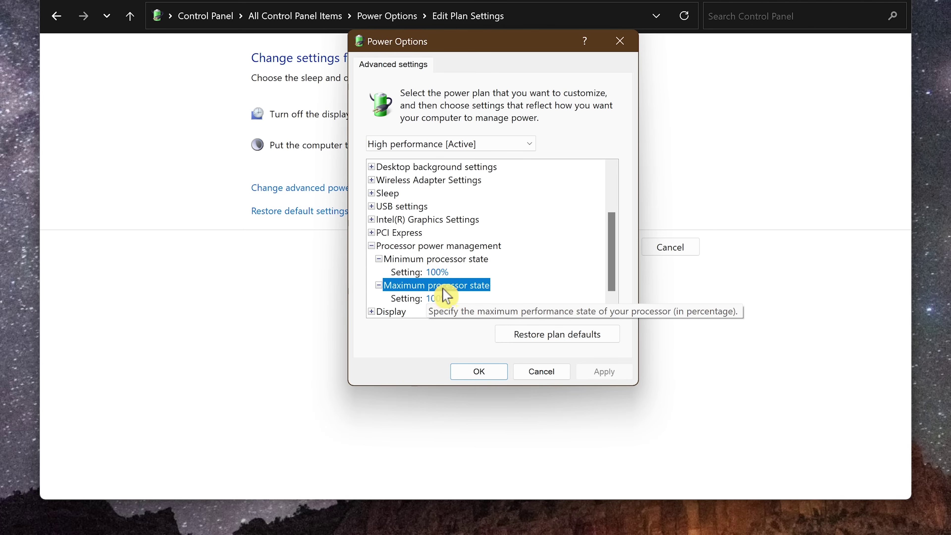
scroll(515, 289, "down", 1)
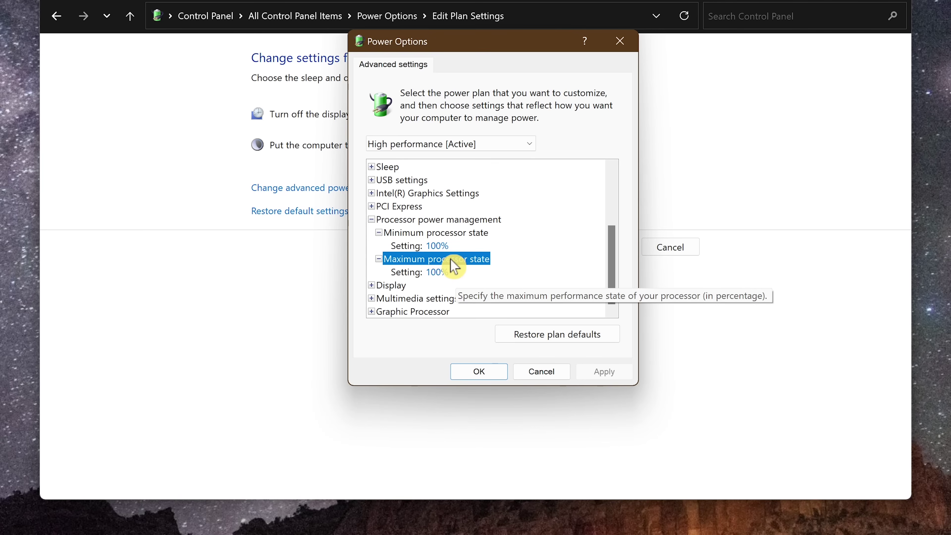
left_click(446, 246)
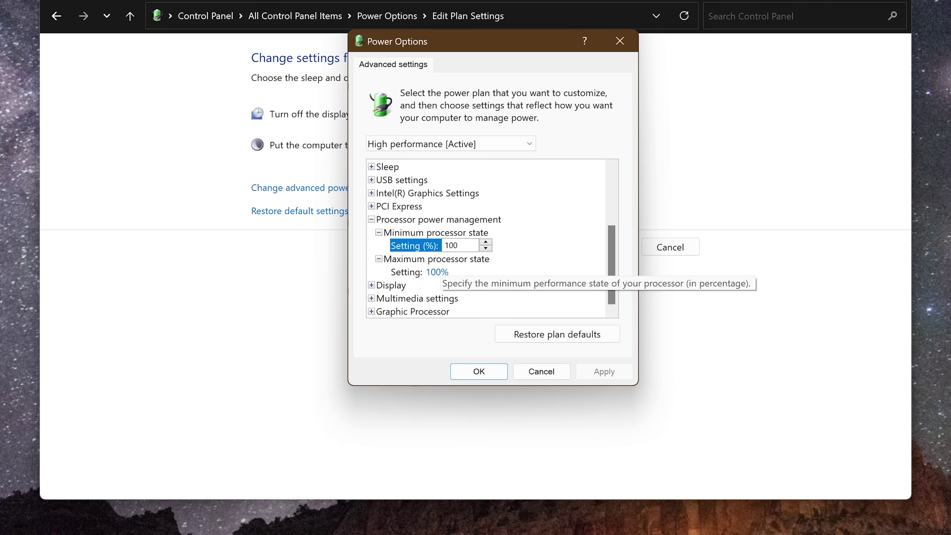
left_click(489, 375)
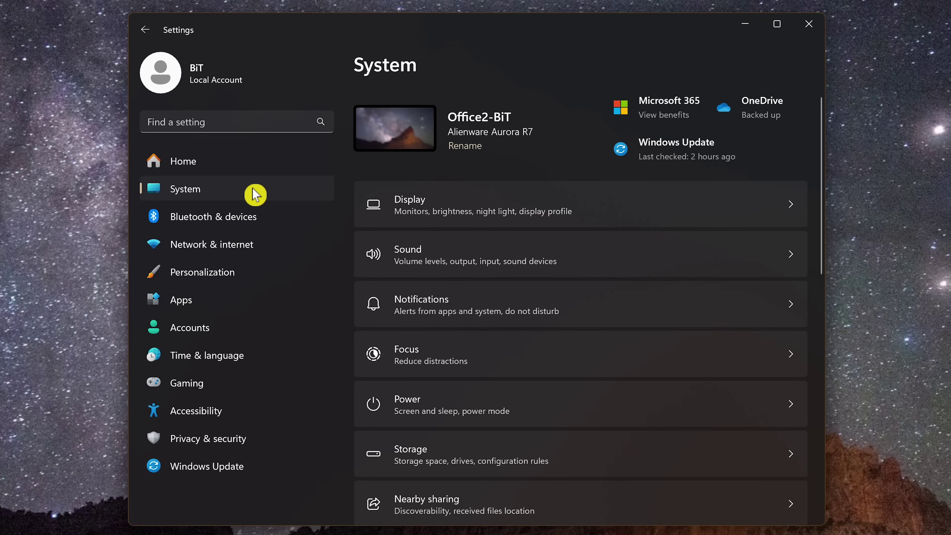
Set VLC media player's graphics preference to High performance (NVIDIA GeForce RTX 3080) and save.
left_click(525, 205)
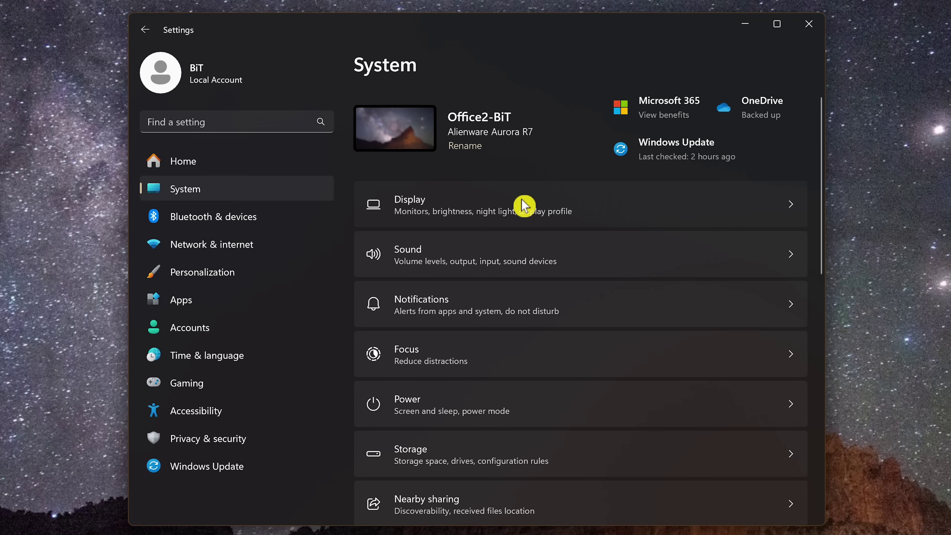
scroll(532, 206, "down", 1)
scroll(533, 206, "down", 10)
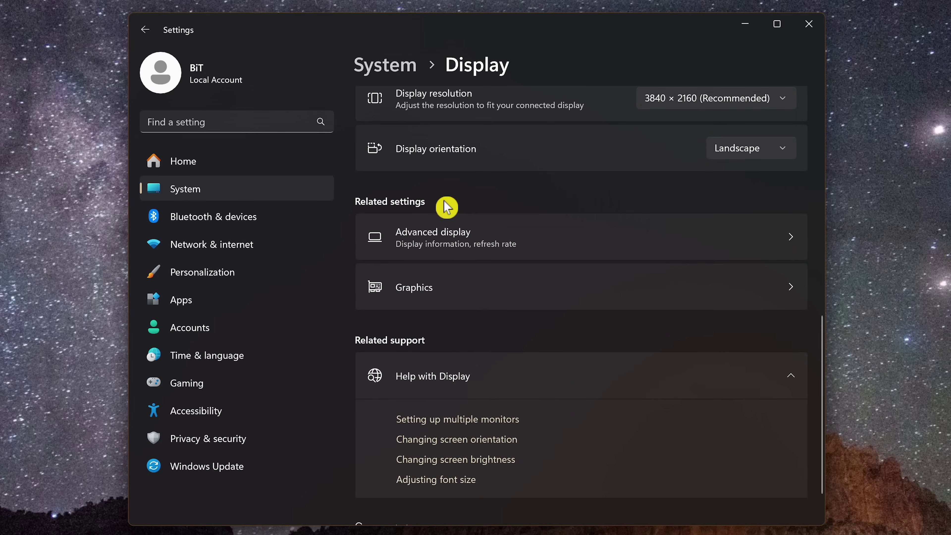
left_click(458, 304)
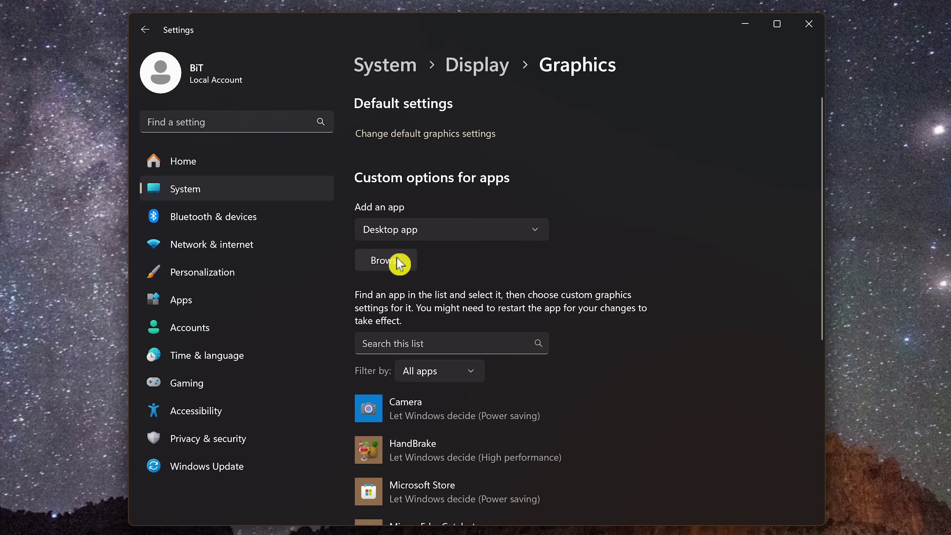
scroll(398, 262, "down", 6)
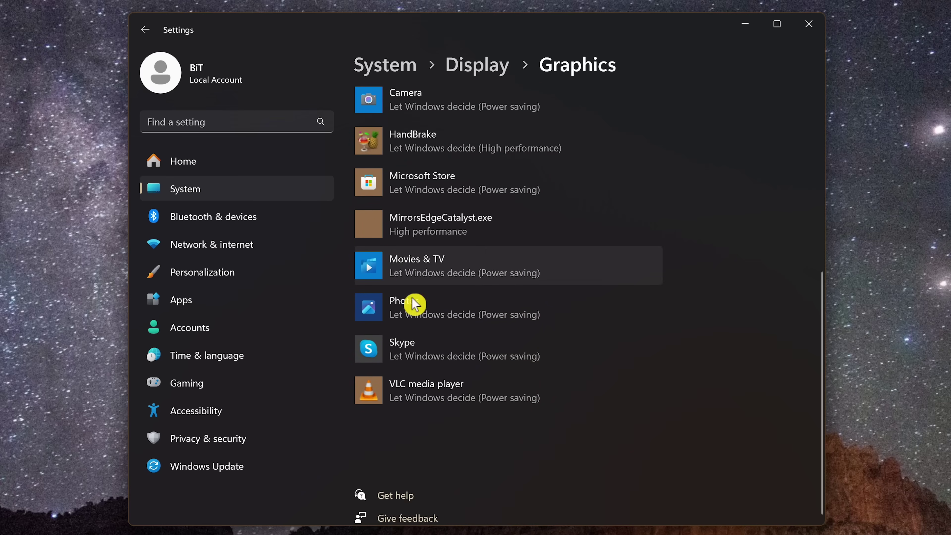
left_click(421, 386)
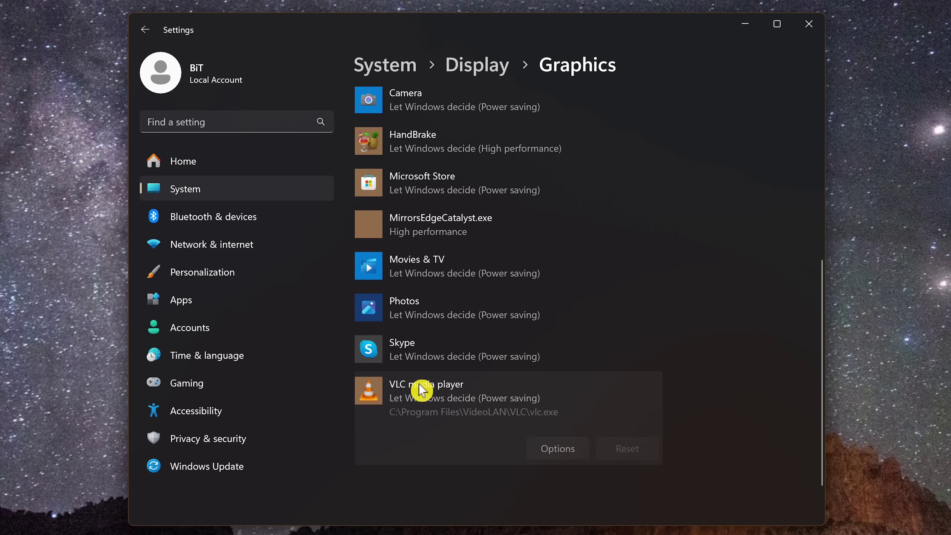
left_click(564, 453)
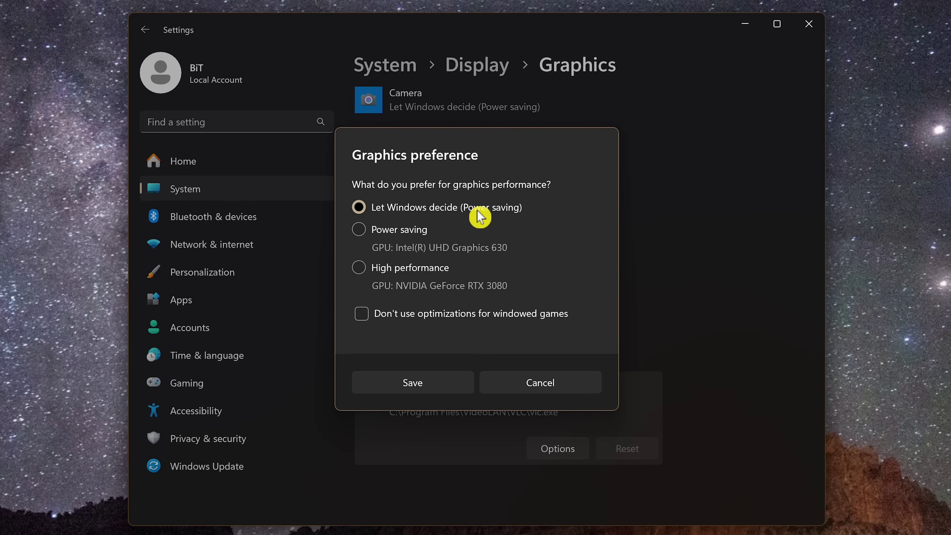
left_click(369, 275)
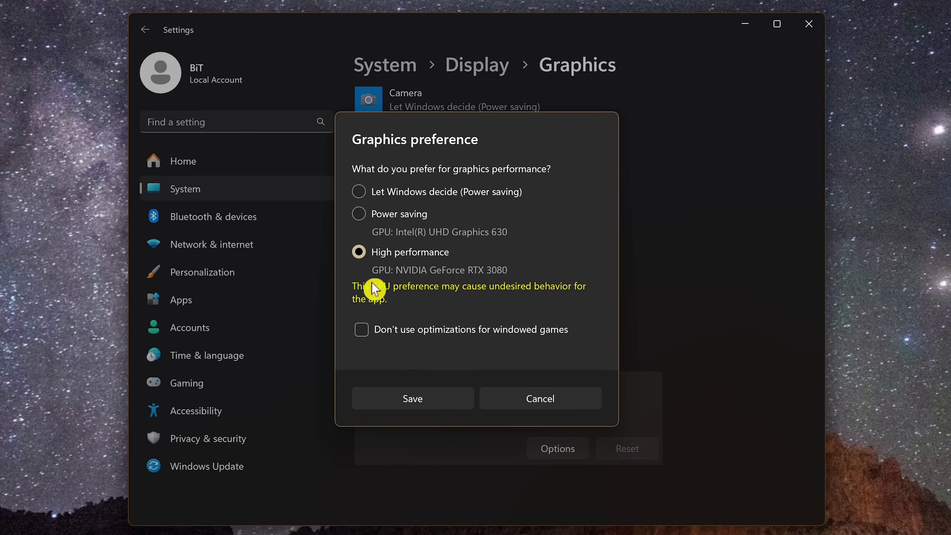
left_click(425, 406)
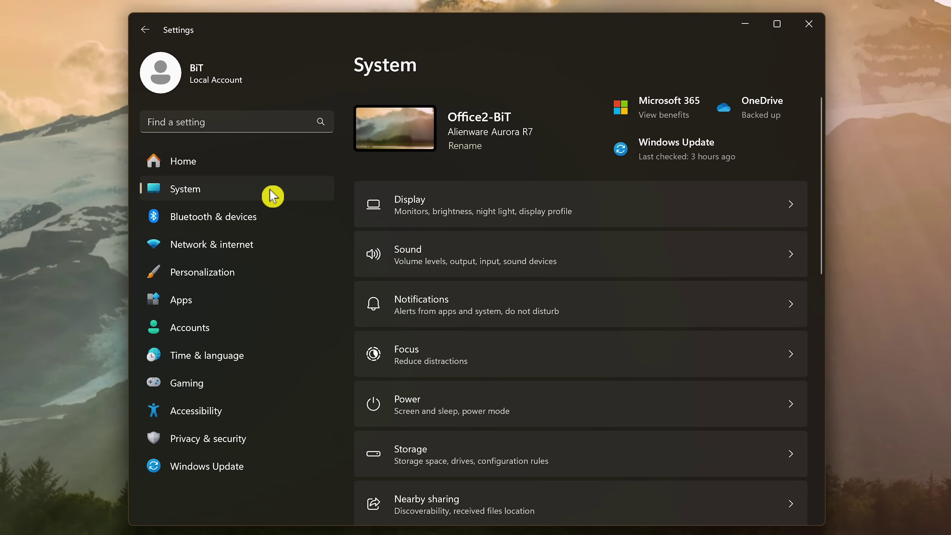
Switch off Transparency effects and Animation effects under Accessibility > Visual effects.
left_click(250, 421)
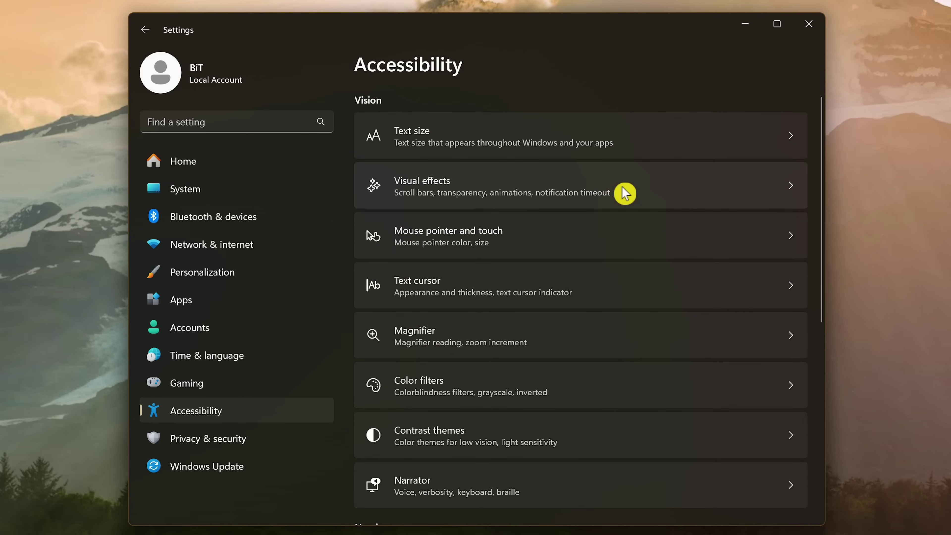
left_click(625, 193)
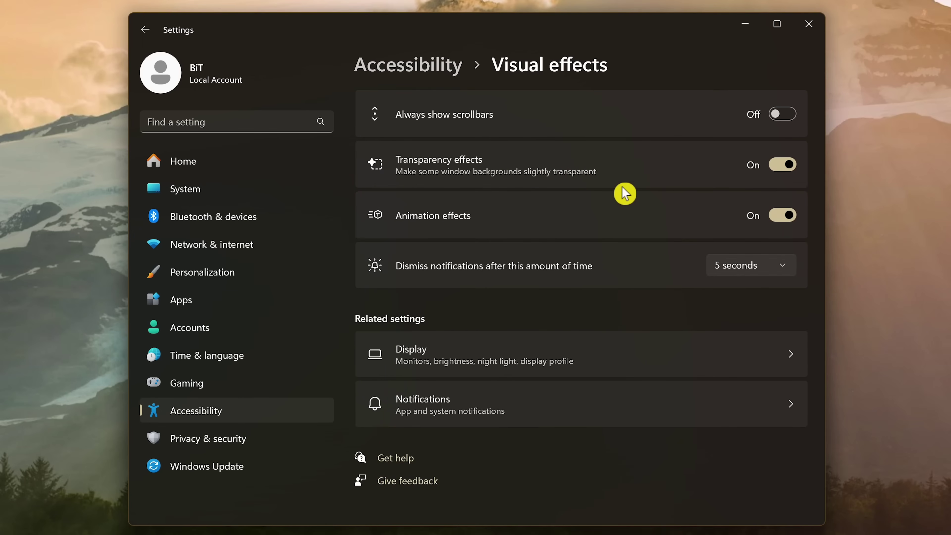
left_click(783, 165)
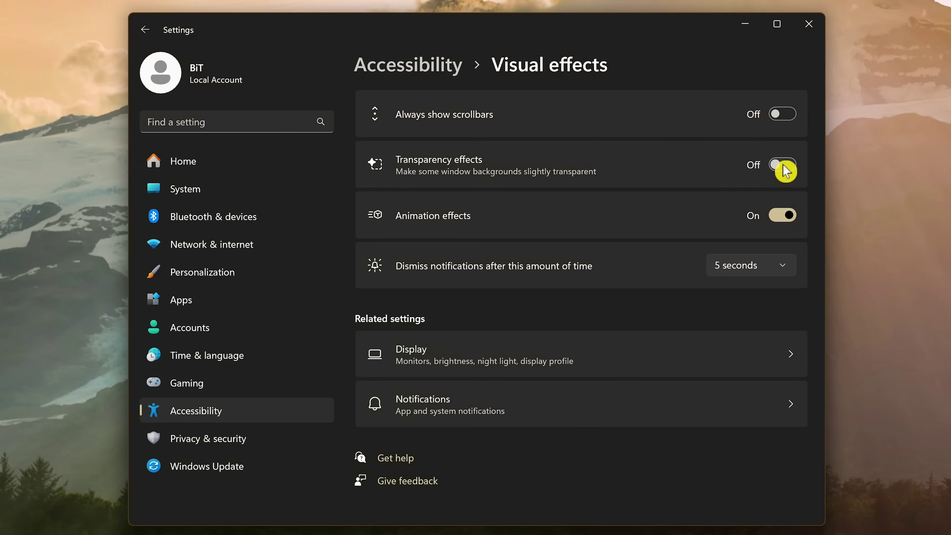
left_click(783, 216)
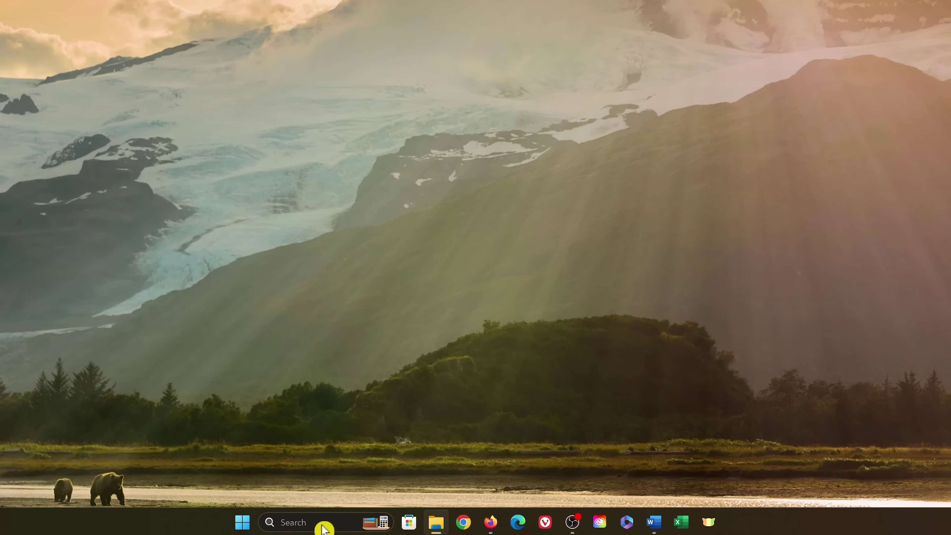
Update Defender's security intelligence to version 1.403.3313.0 via Windows Security's Protection updates.
left_click(354, 522)
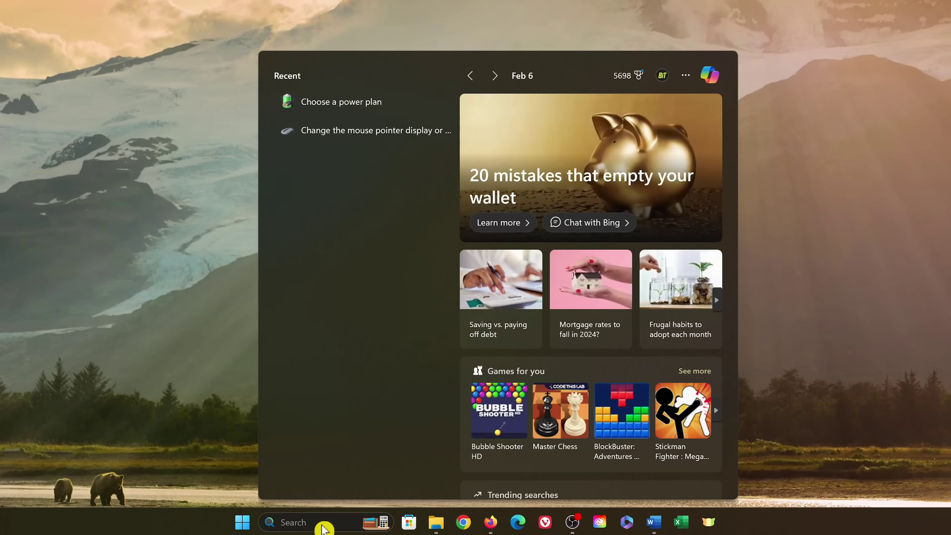
type("windows")
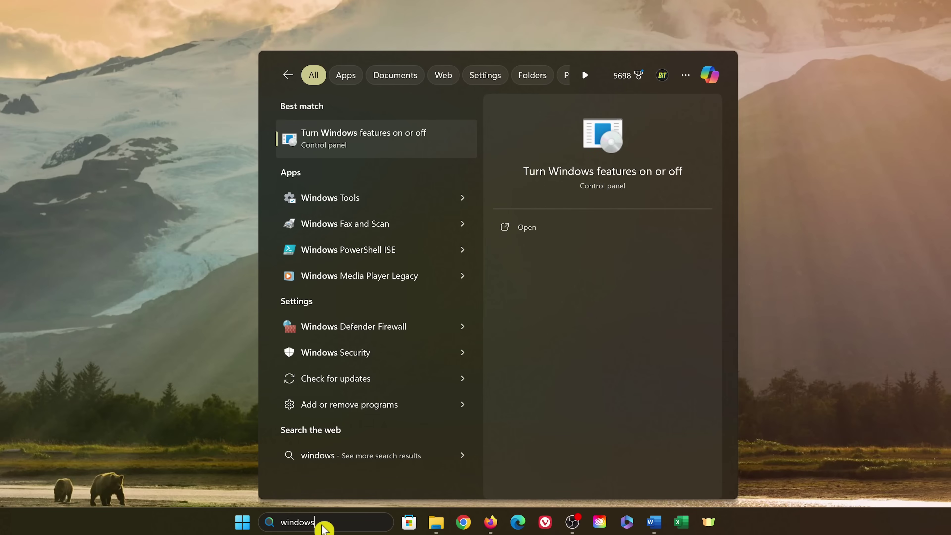
type(" security")
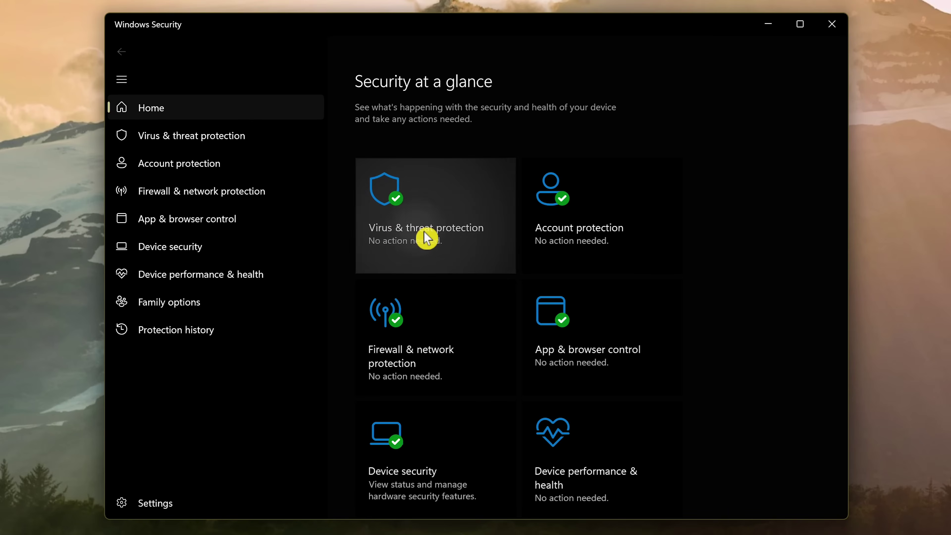
left_click(426, 238)
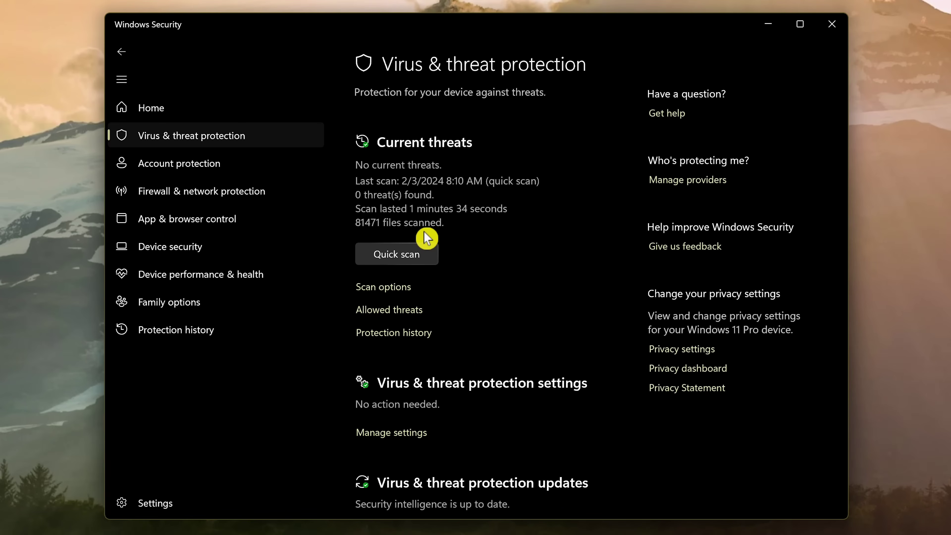
scroll(426, 238, "down", 5)
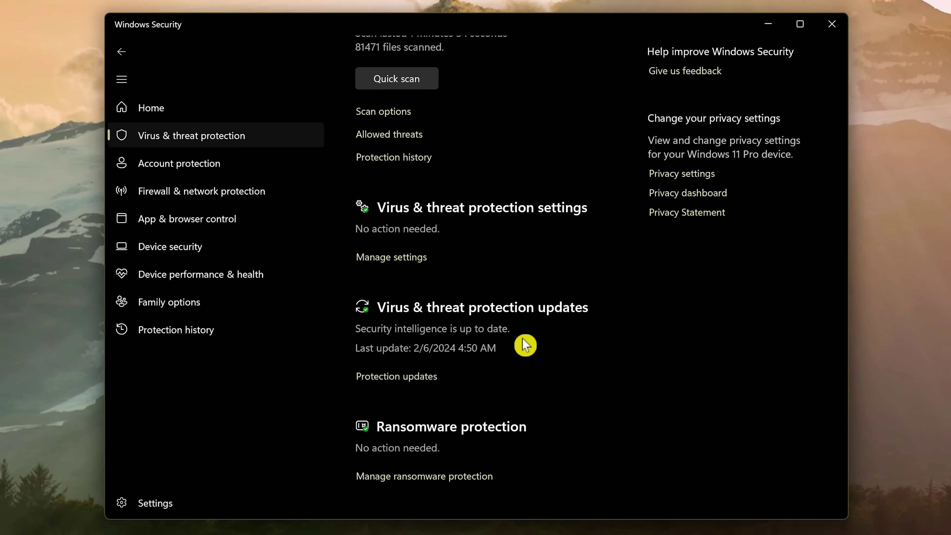
left_click(414, 378)
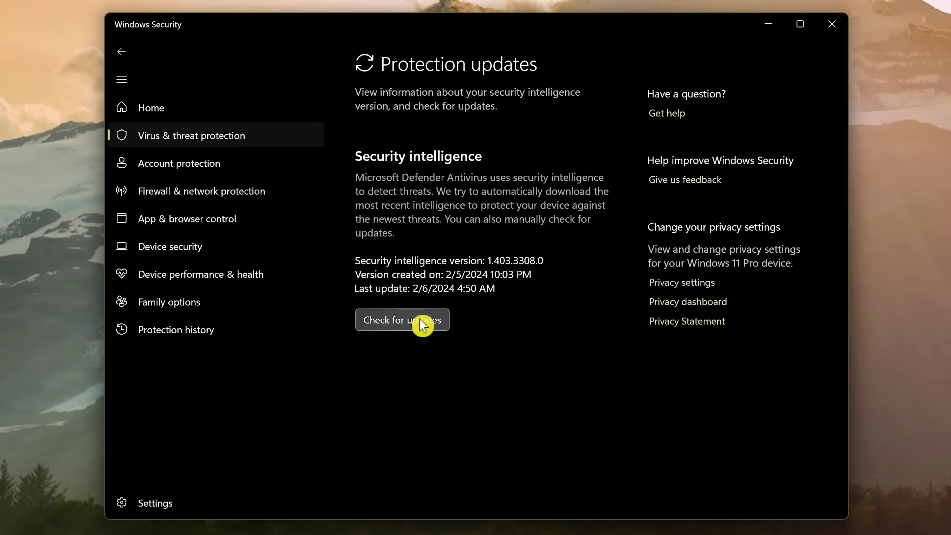
left_click(420, 318)
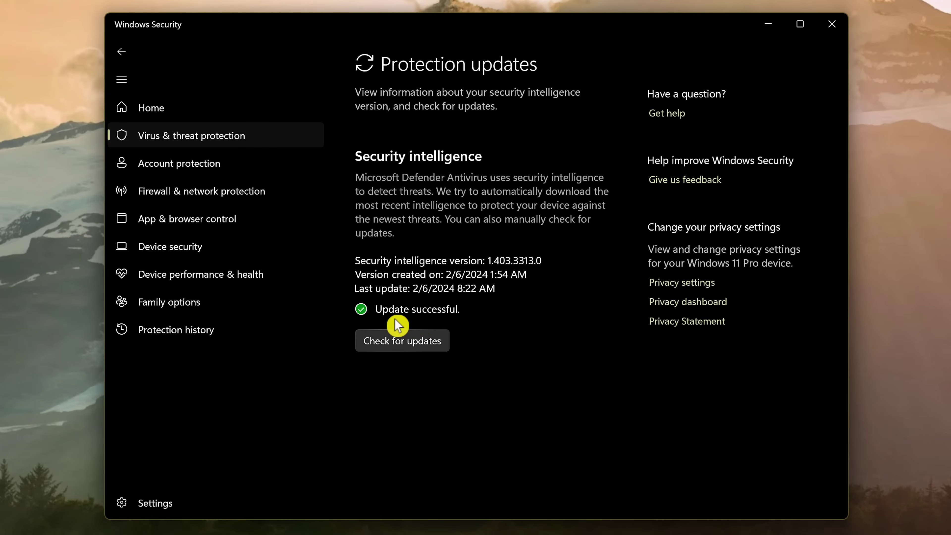
key("alt+Left")
Select Full scan as the Windows Security scan type in Scan options.
scroll(408, 333, "up", 4)
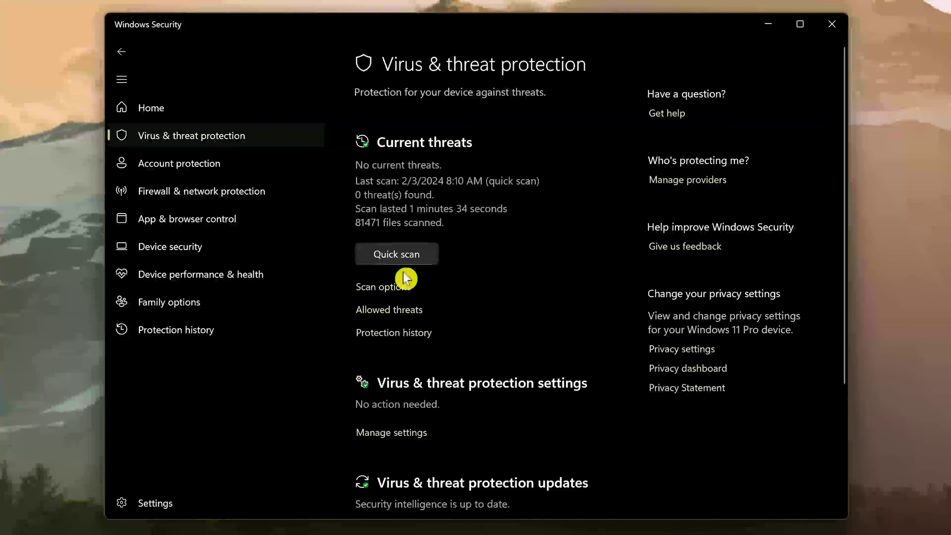
left_click(390, 292)
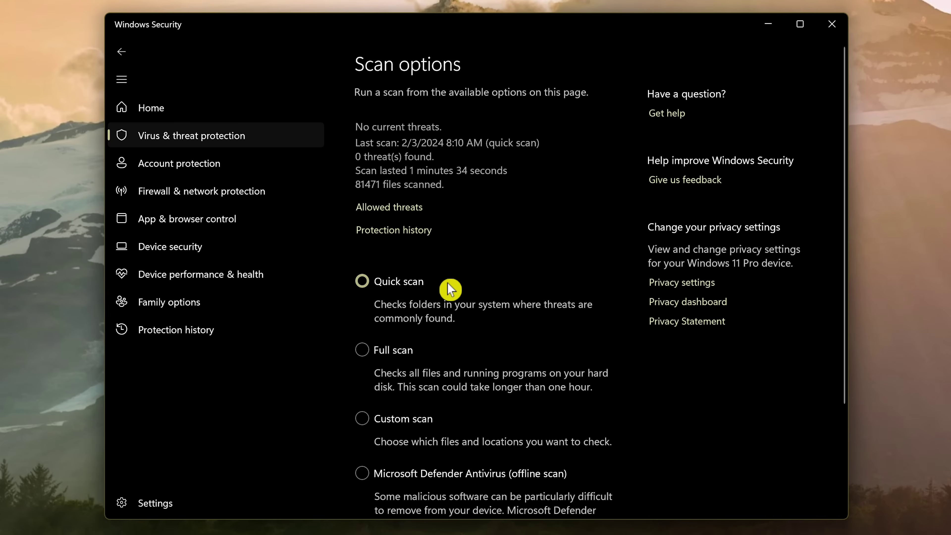
left_click(362, 352)
scroll(378, 359, "down", 3)
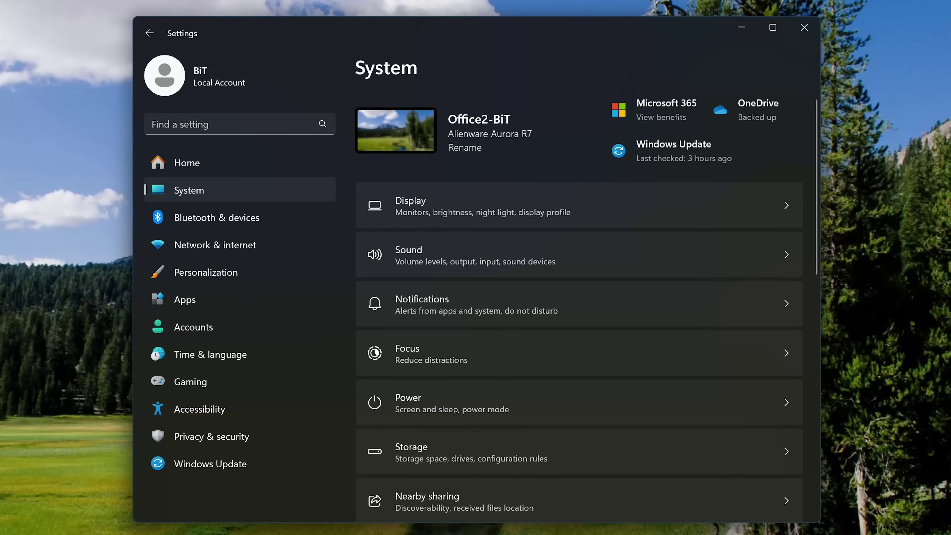
Switch the Game Mode toggle on under Gaming settings.
left_click(215, 386)
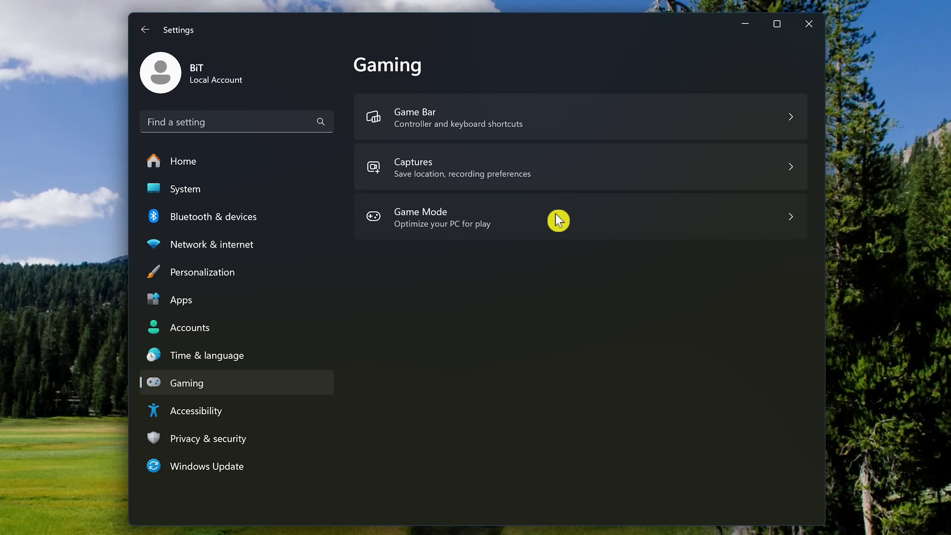
left_click(558, 220)
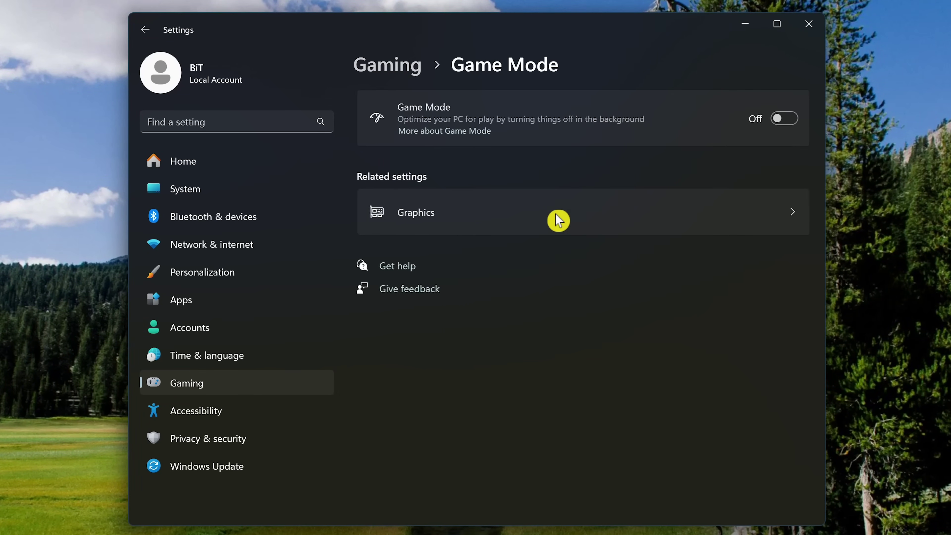
left_click(789, 124)
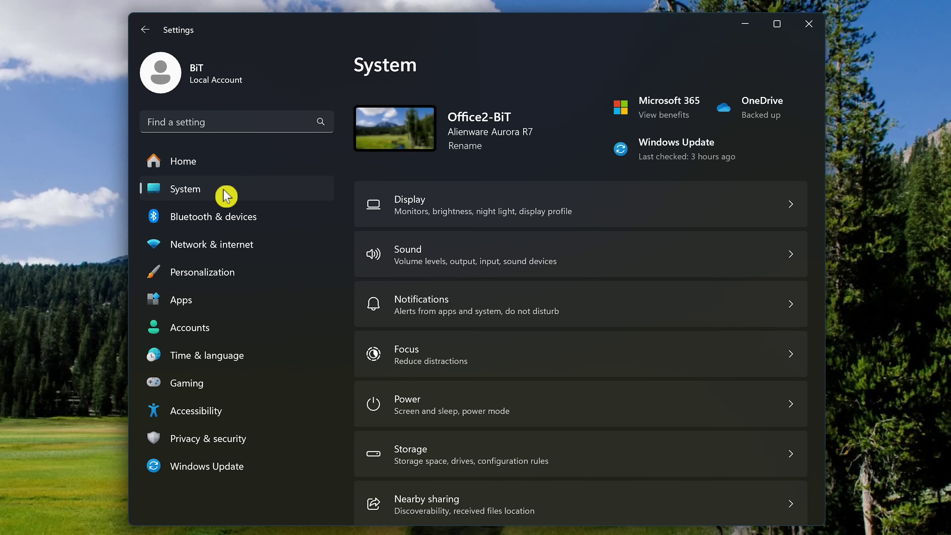
Start Reset this PC from the System > Recovery page.
scroll(533, 283, "down", 10)
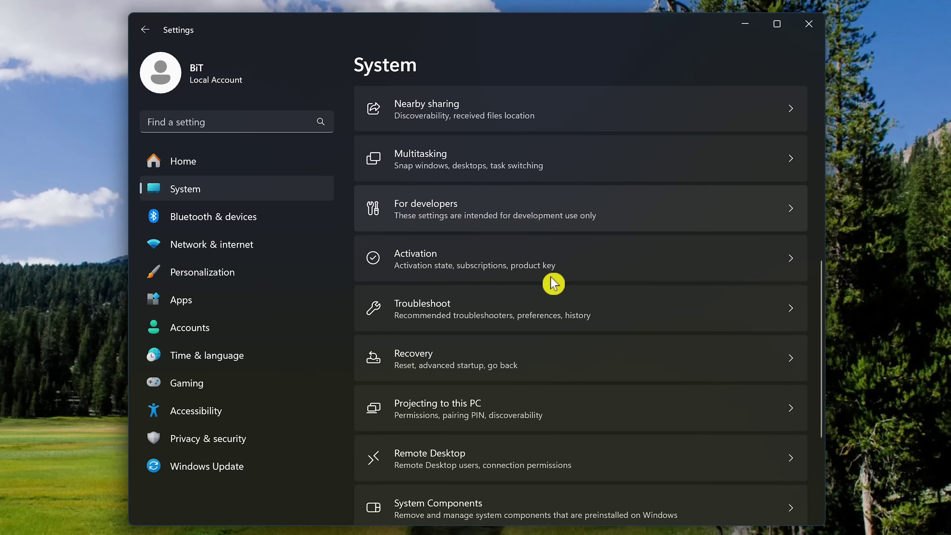
left_click(535, 360)
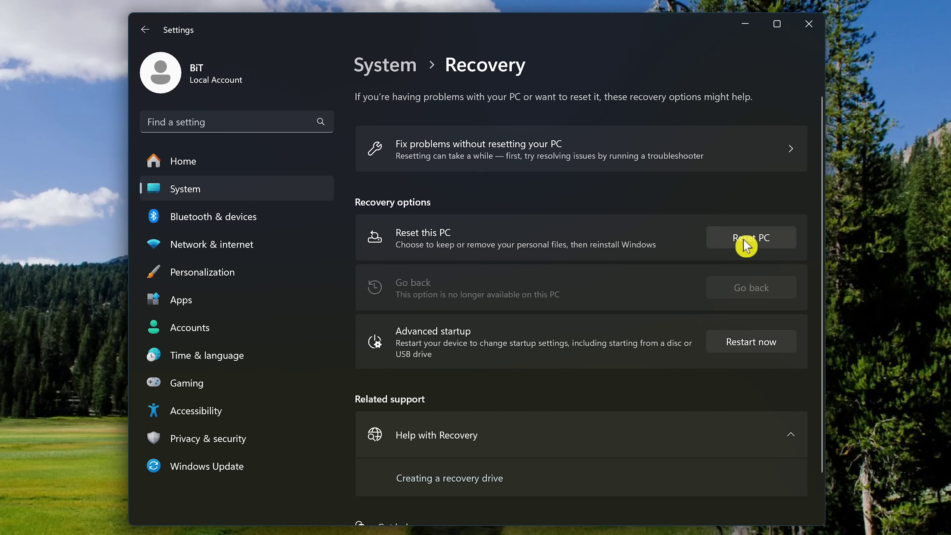
left_click(746, 247)
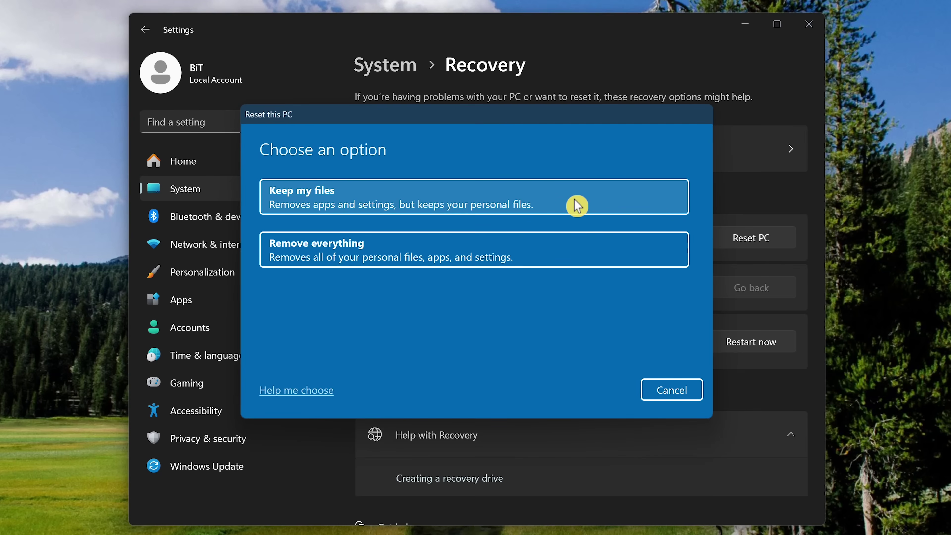